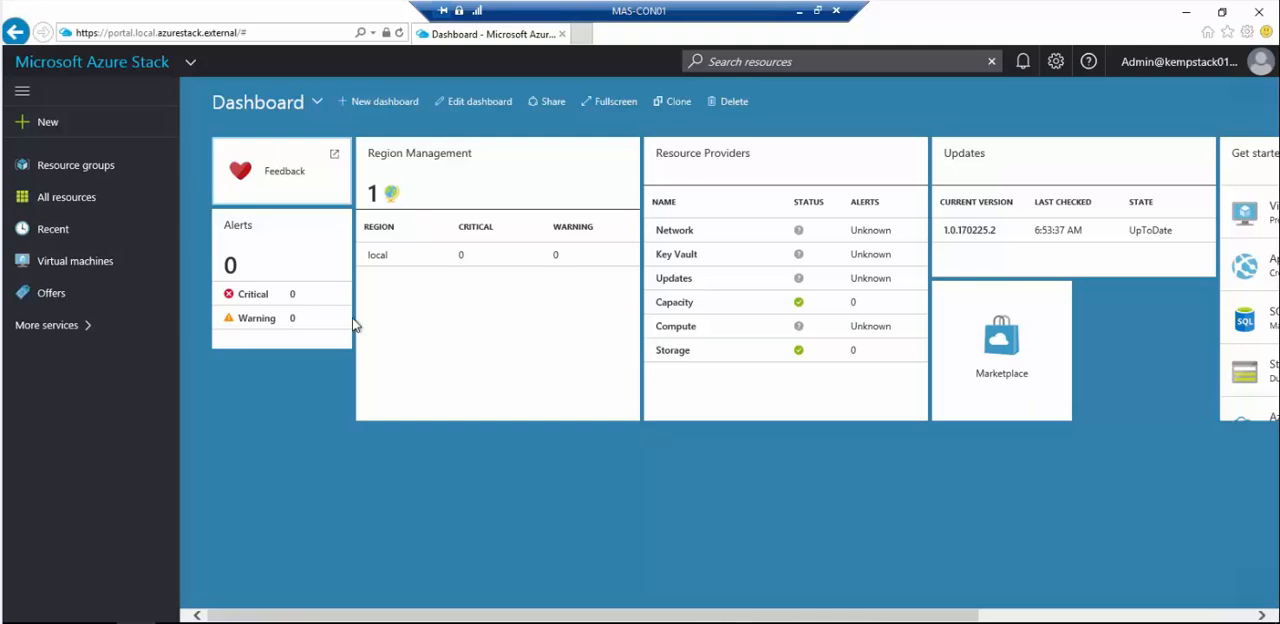
- Add Marketplace Management to the favourite services and open it
click(60, 327)
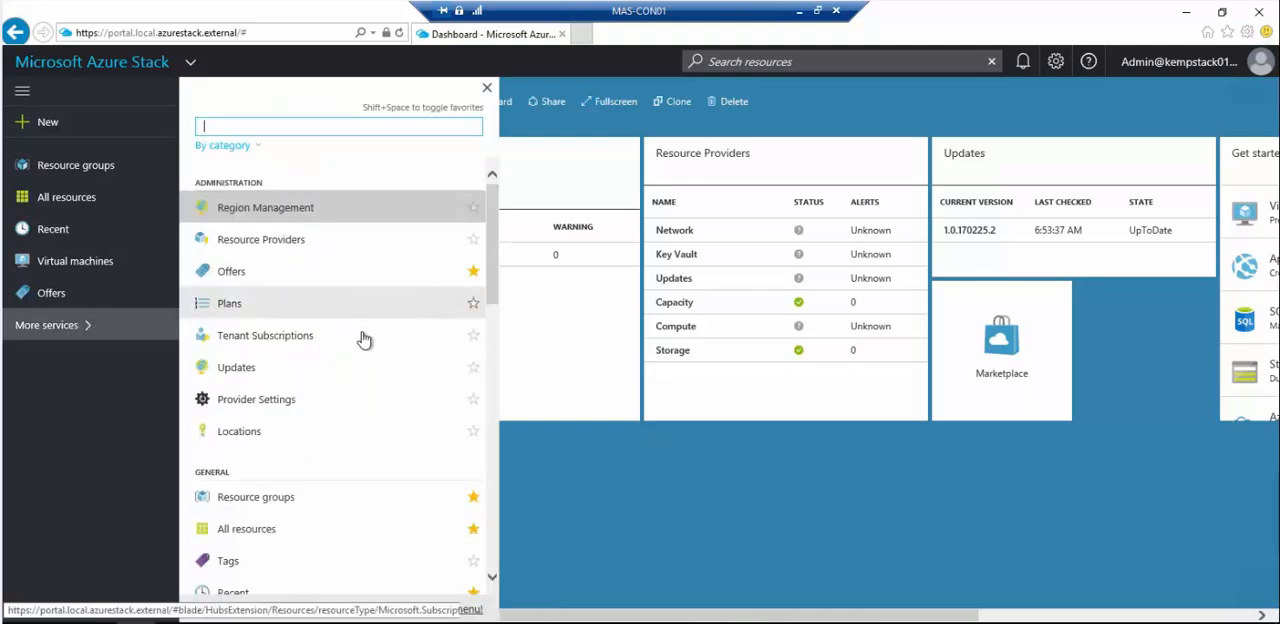
scroll(375, 378, down, 10)
scroll(380, 398, down, 3)
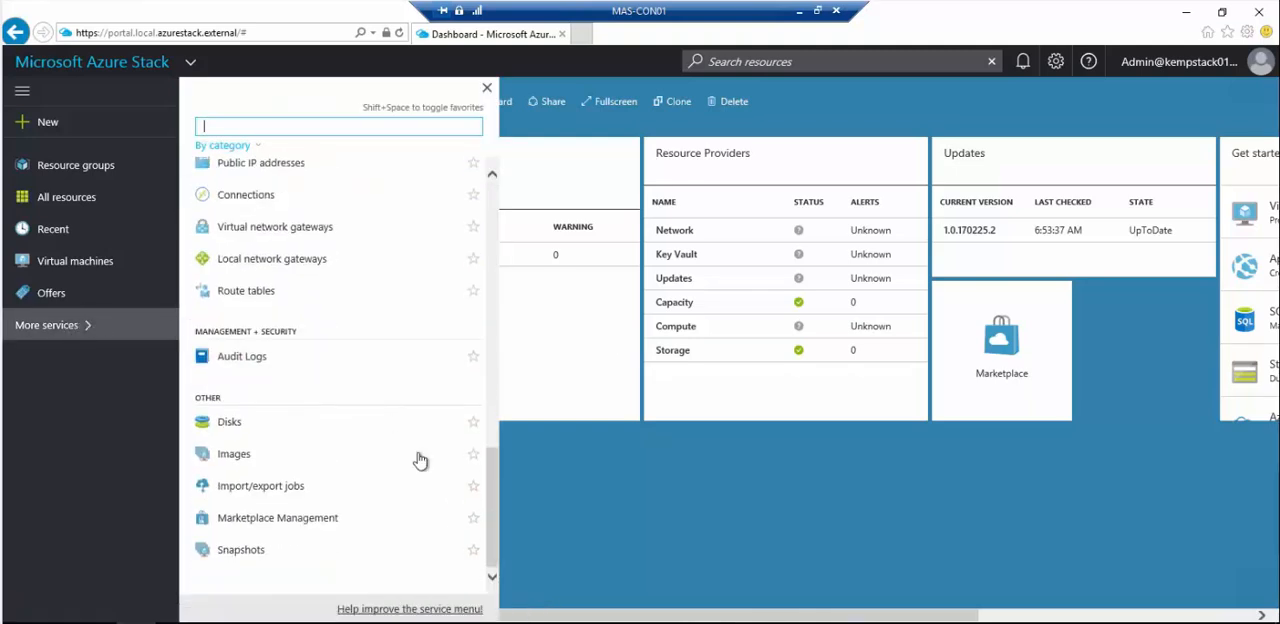
click(475, 520)
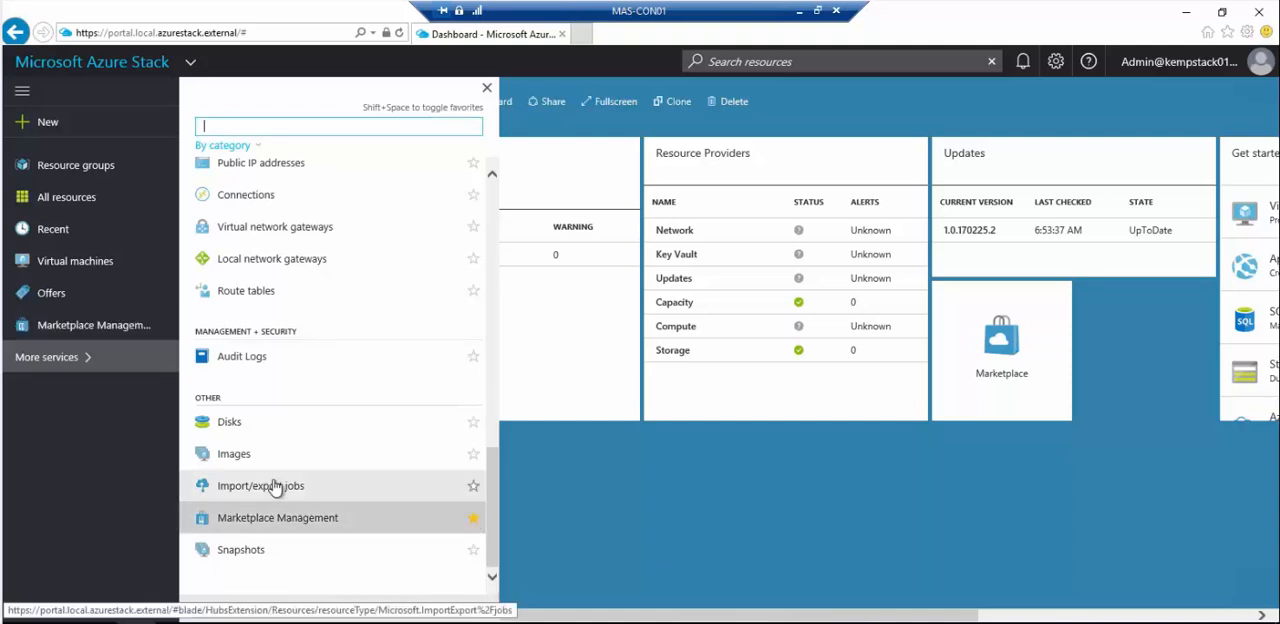
click(100, 333)
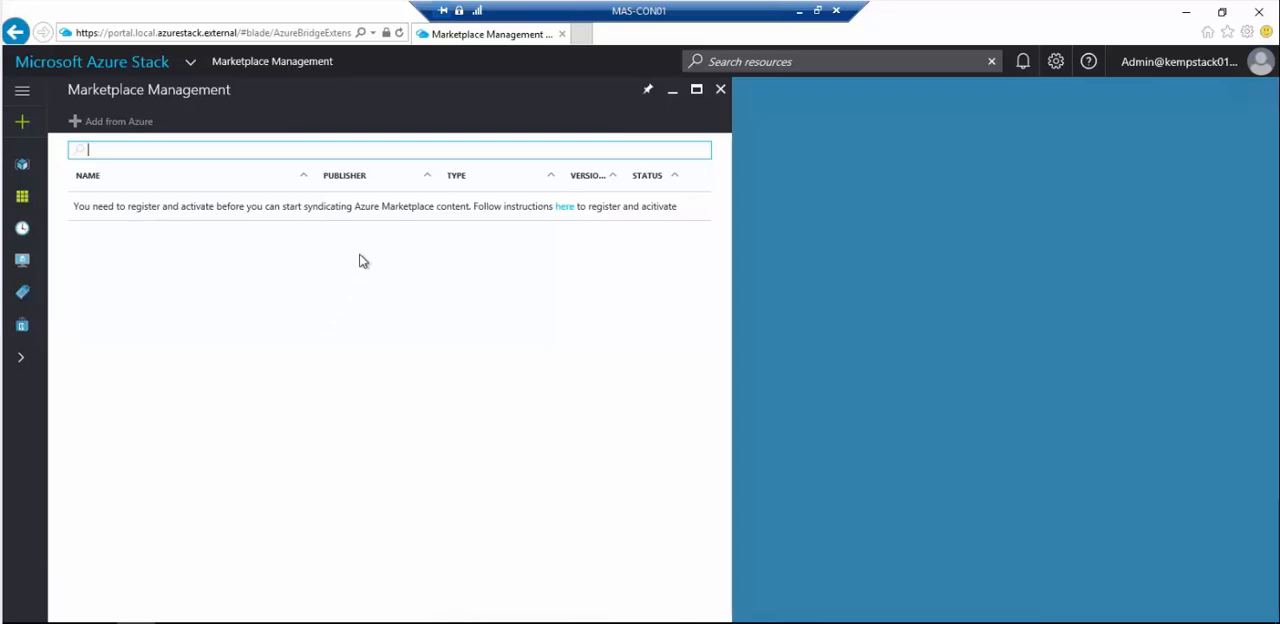
- Open the Azure Stack registration instructions and read the subscription requirements and the Register procedure
click(562, 207)
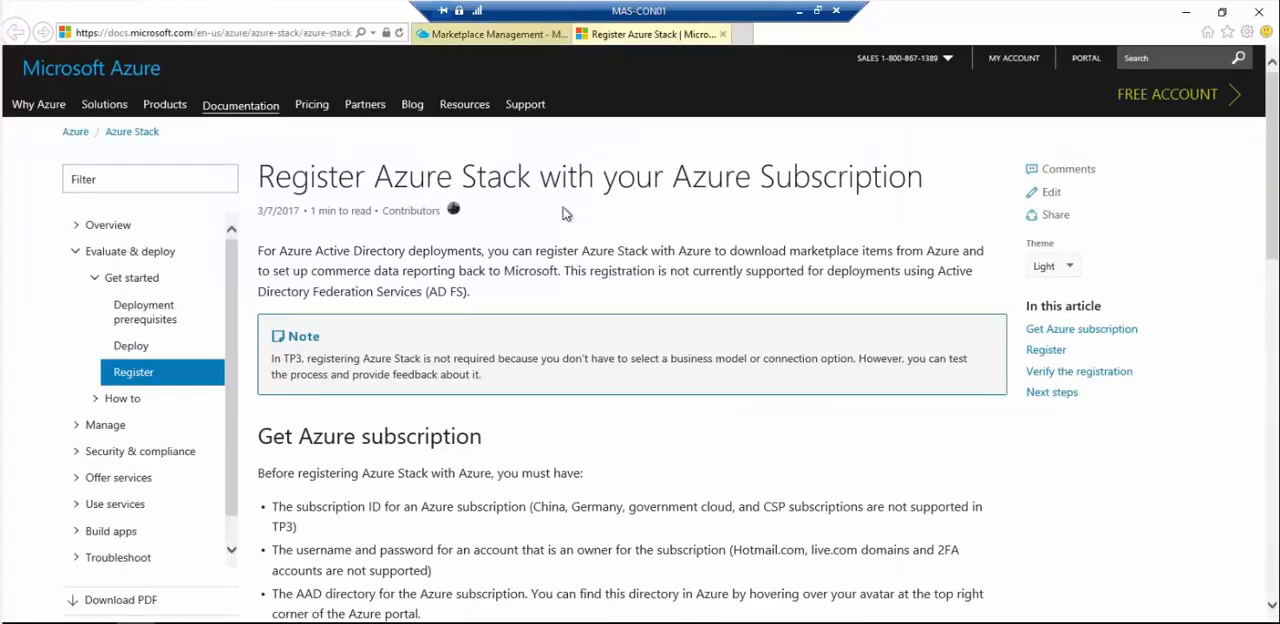
scroll(613, 213, down, 3)
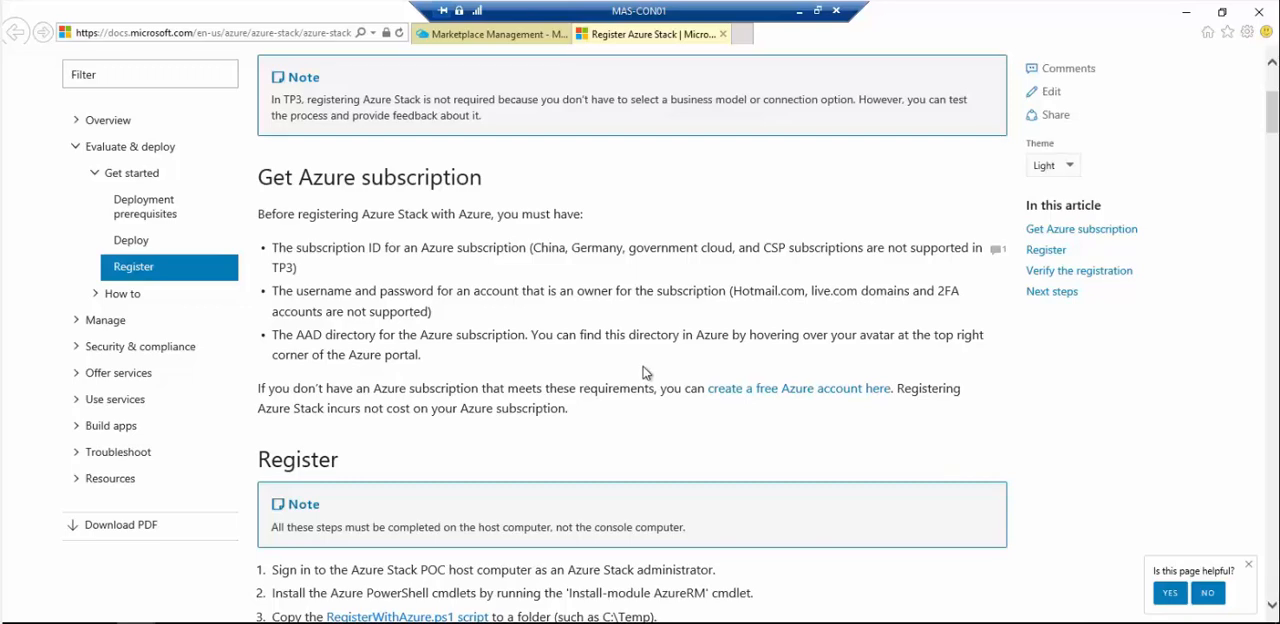
scroll(644, 373, down, 3)
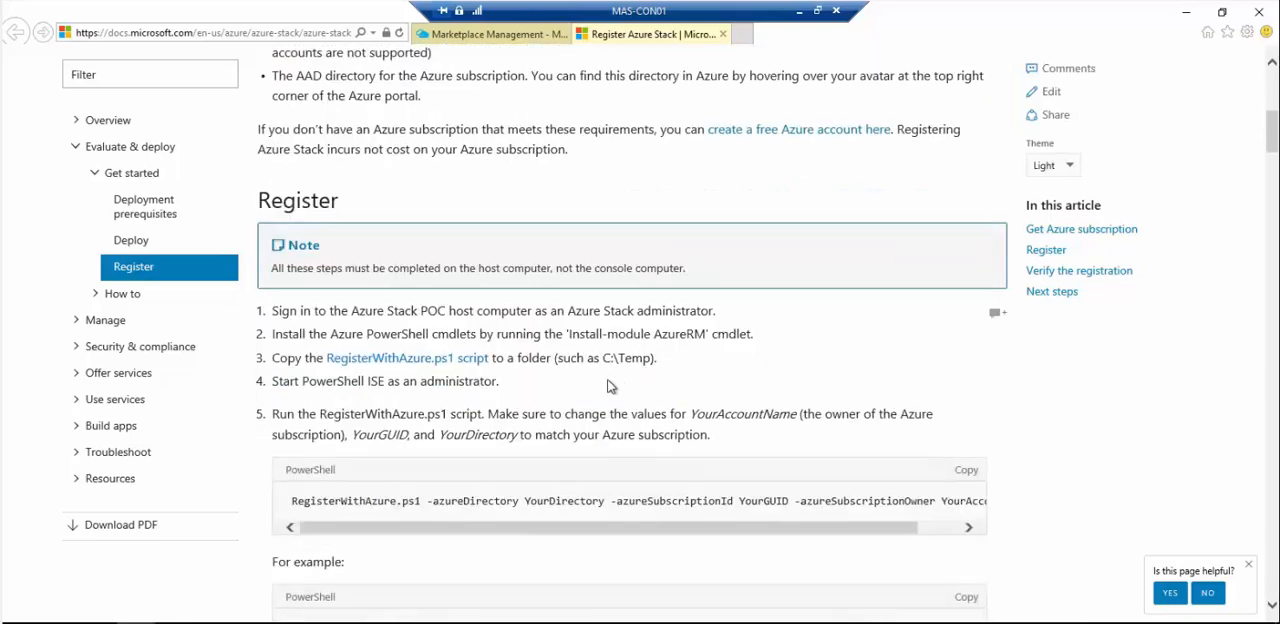
- Examine the RegisterWithAzure.ps1 script on GitHub and return to the registration instructions
click(433, 365)
scroll(433, 365, down, 2)
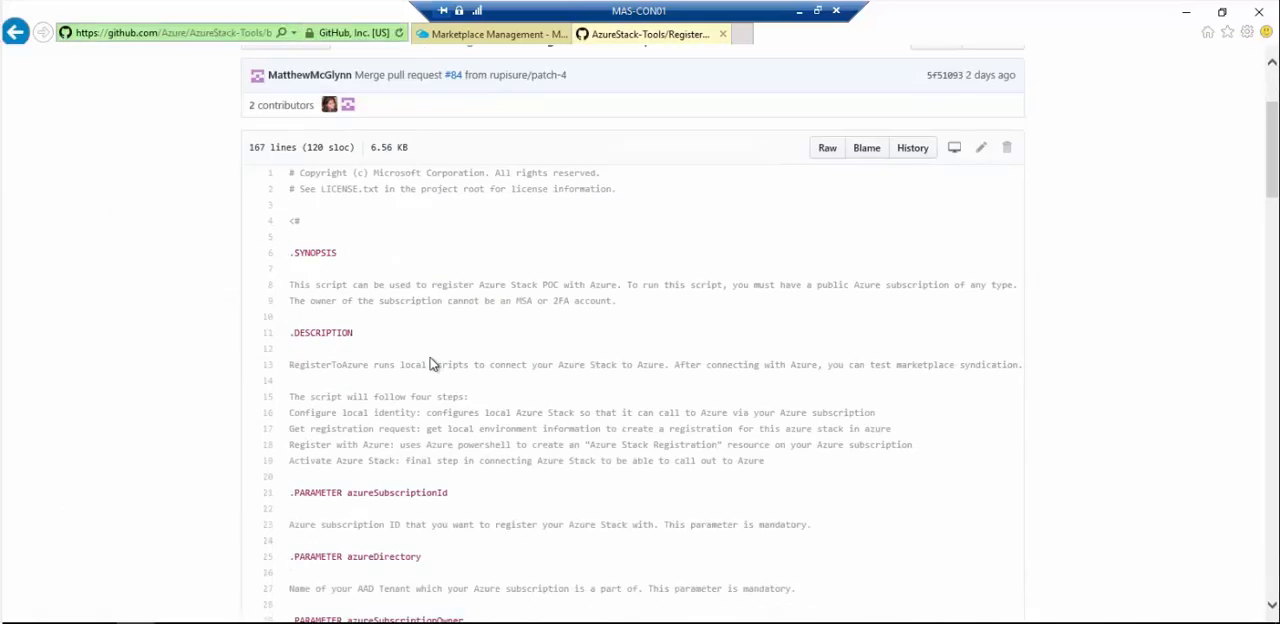
scroll(430, 364, up, 2)
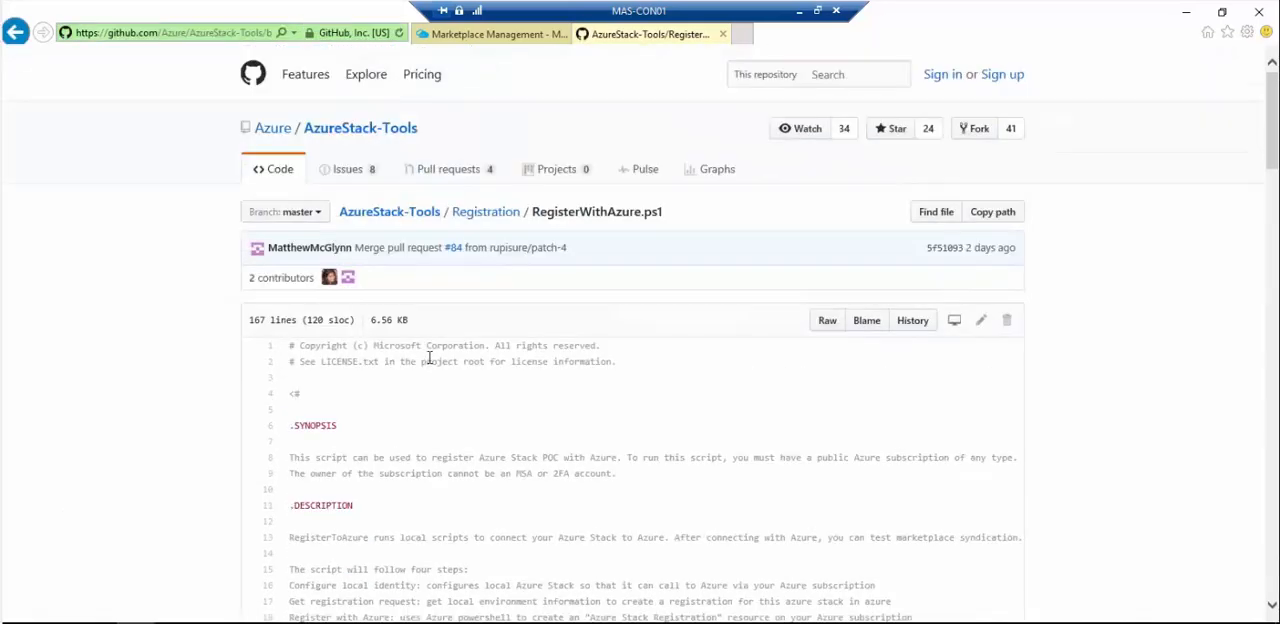
click(15, 38)
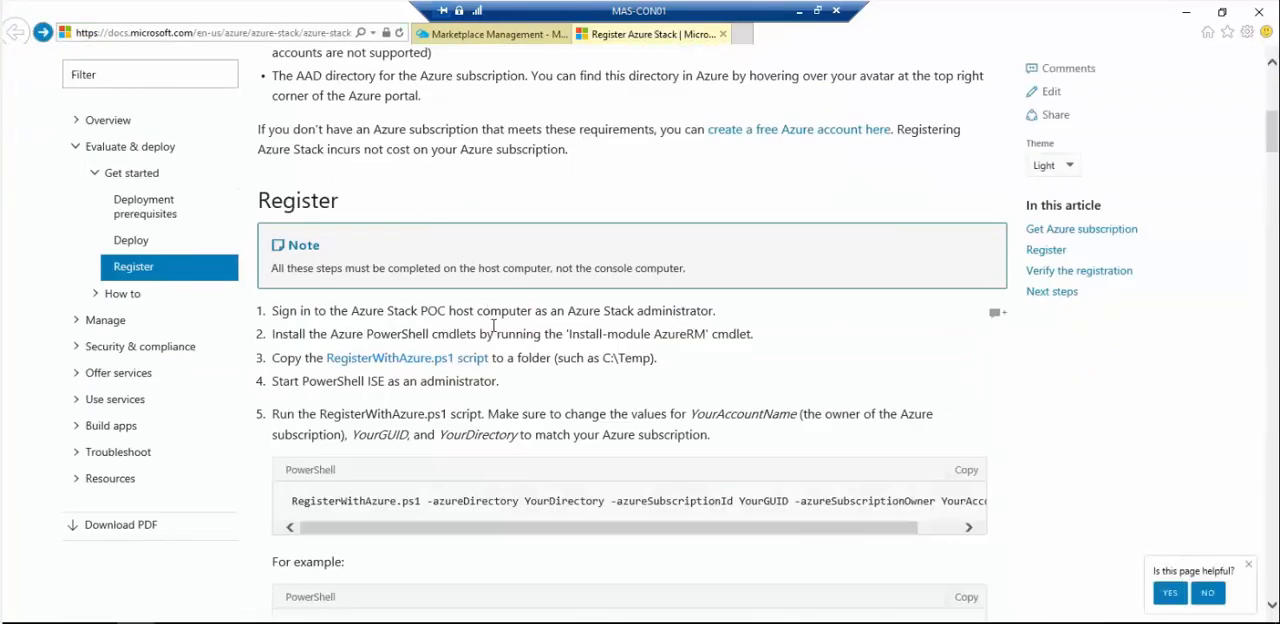
scroll(487, 315, down, 2)
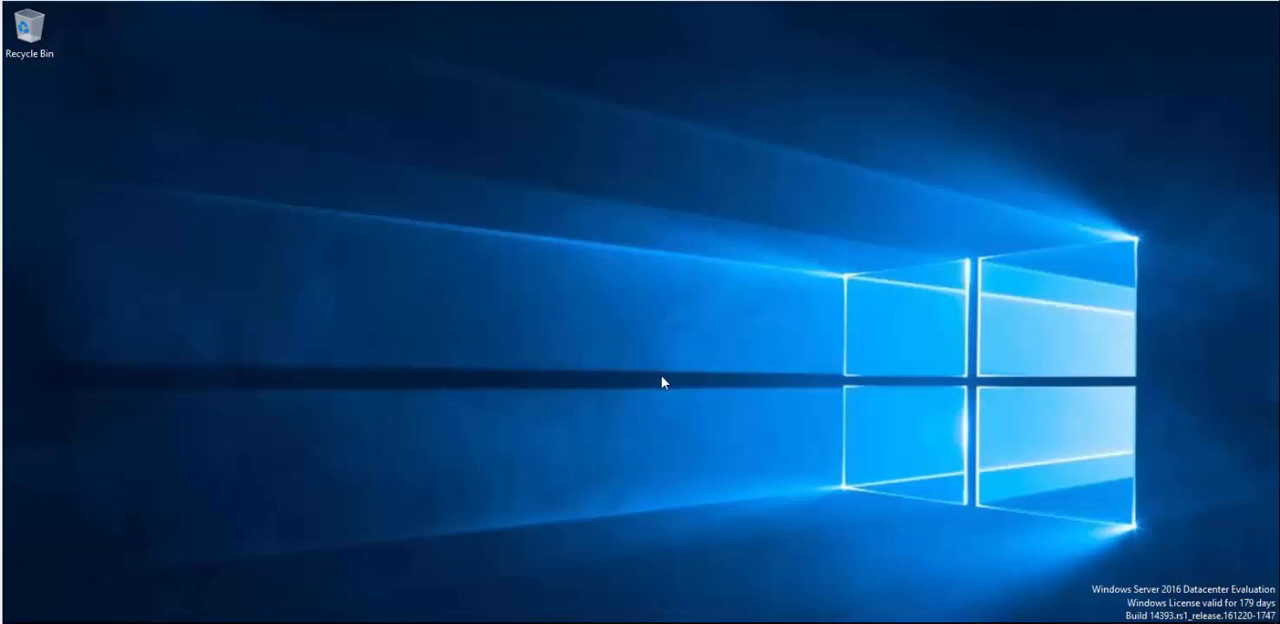
- Check C:\Temp on the host for the RegisterWithAzure script and enter the account's e-mail in the PowerShell registration's sign-in window
click(175, 622)
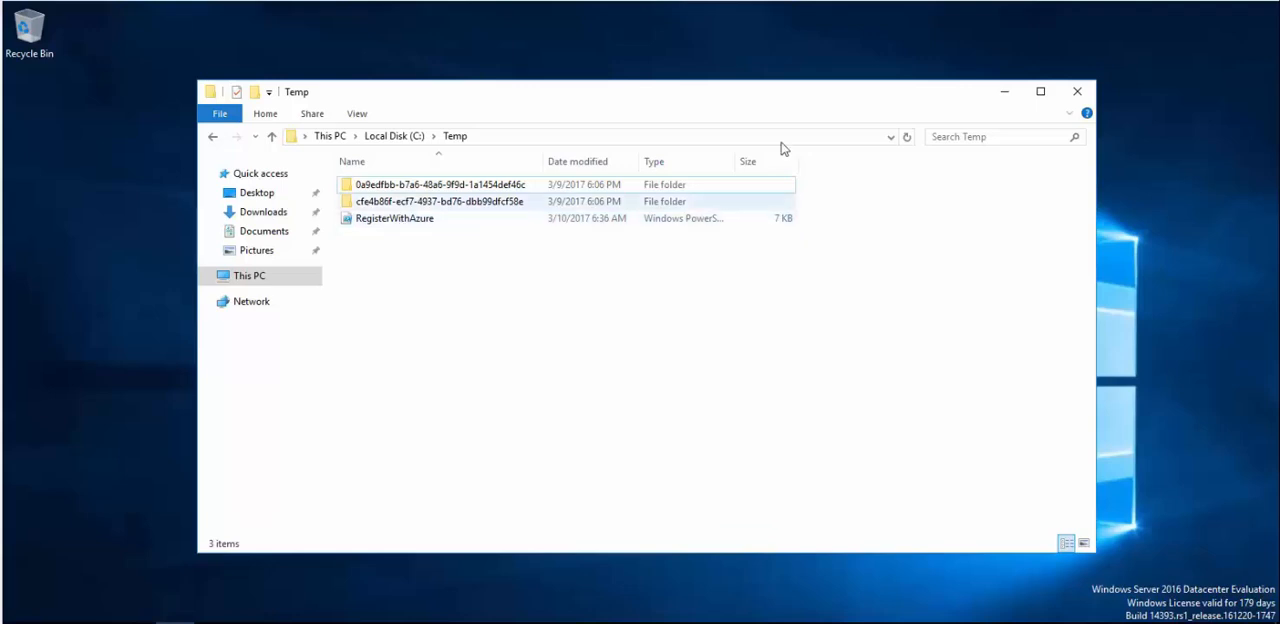
click(1006, 92)
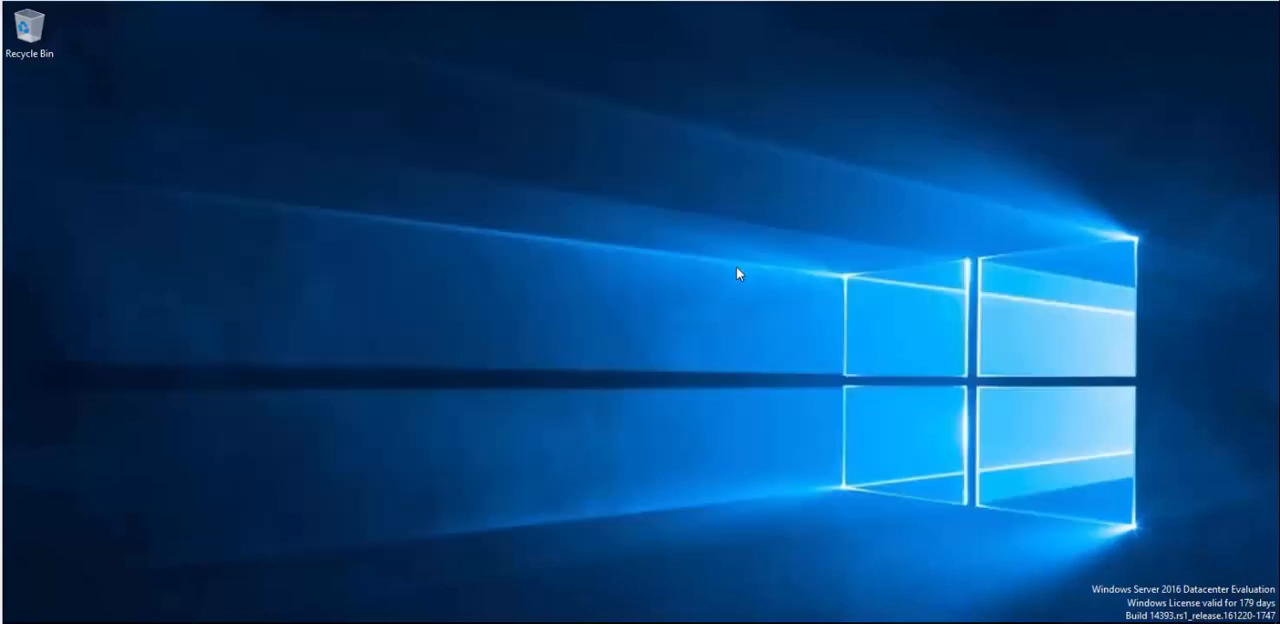
click(253, 621)
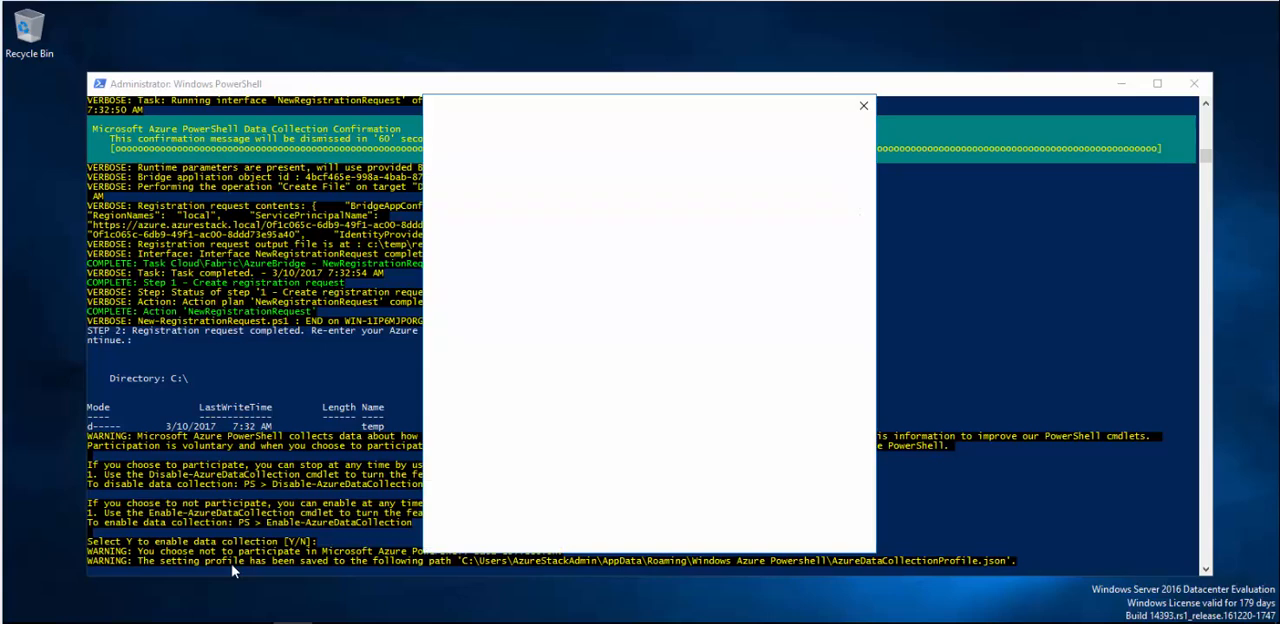
key(Tab)
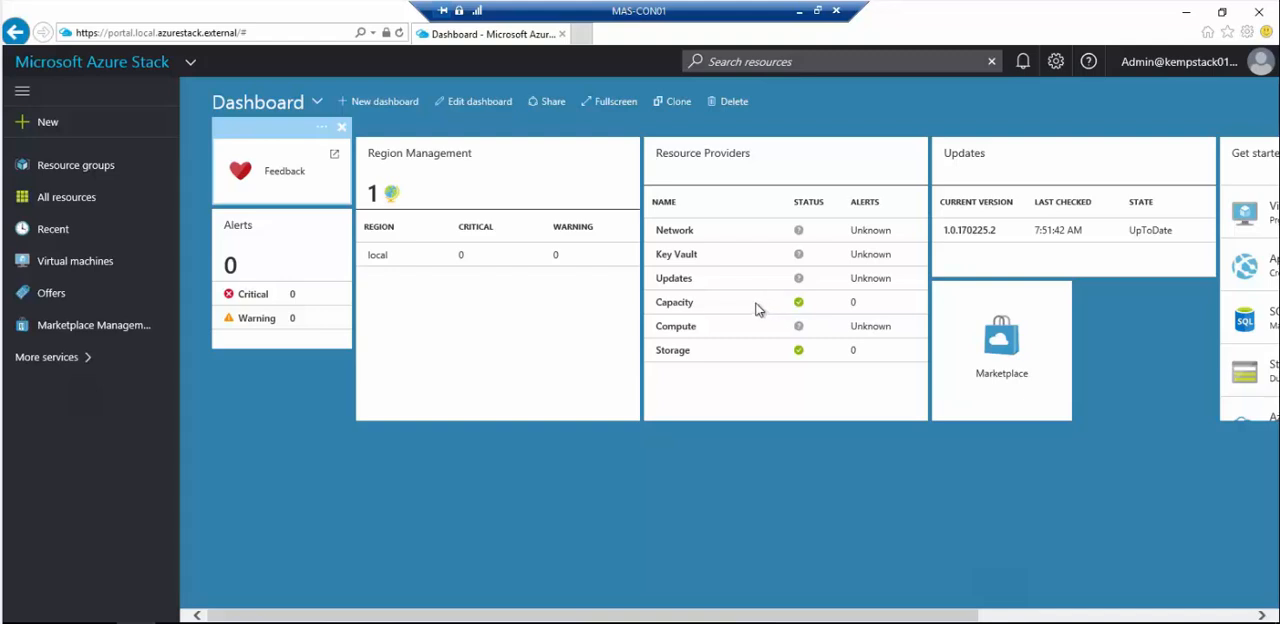
- Download the KEMP Technologies item "BYOL - Trial and perpetual license" from Azure through Marketplace Management
click(95, 325)
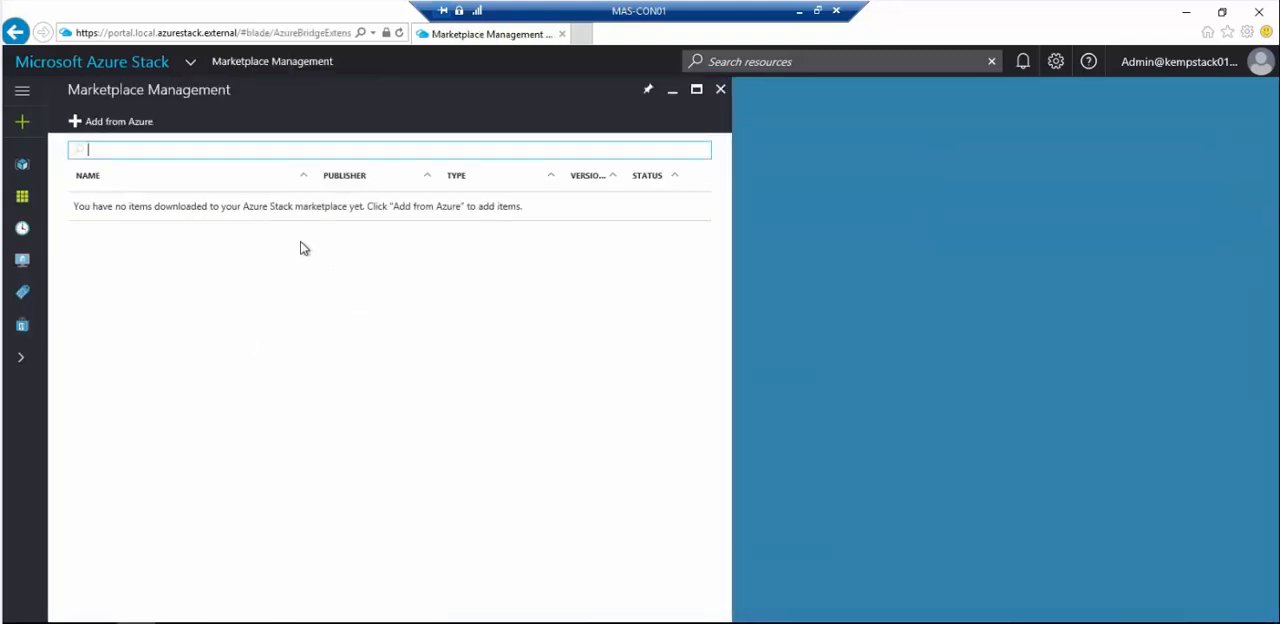
click(120, 128)
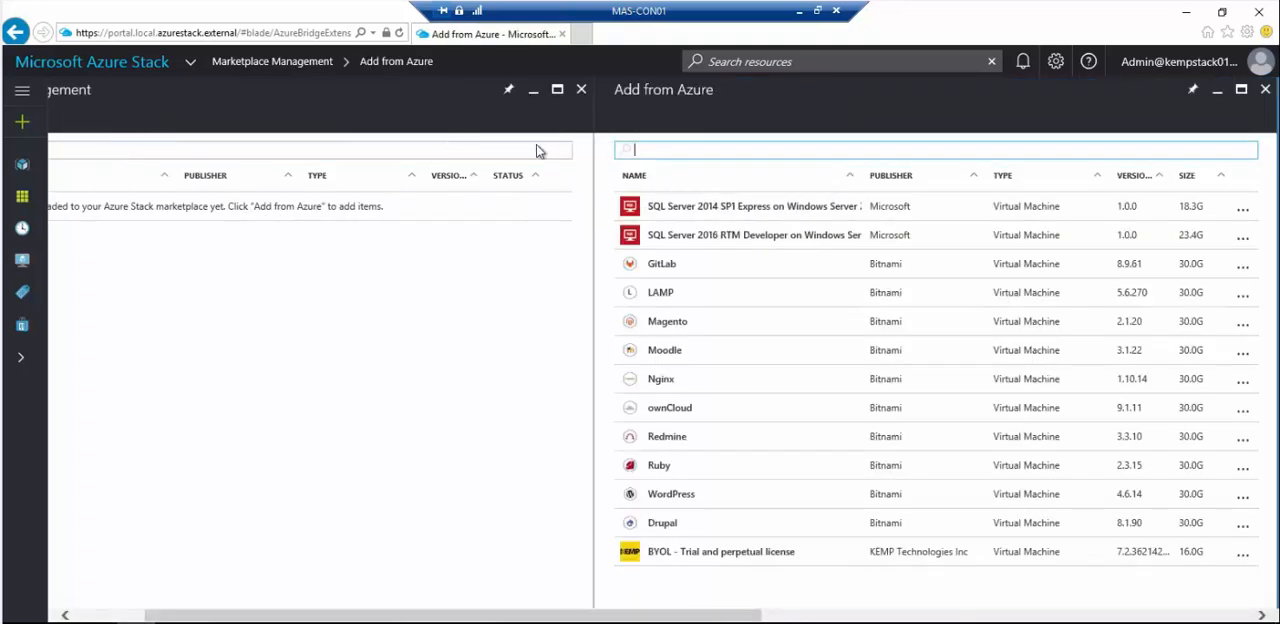
click(788, 553)
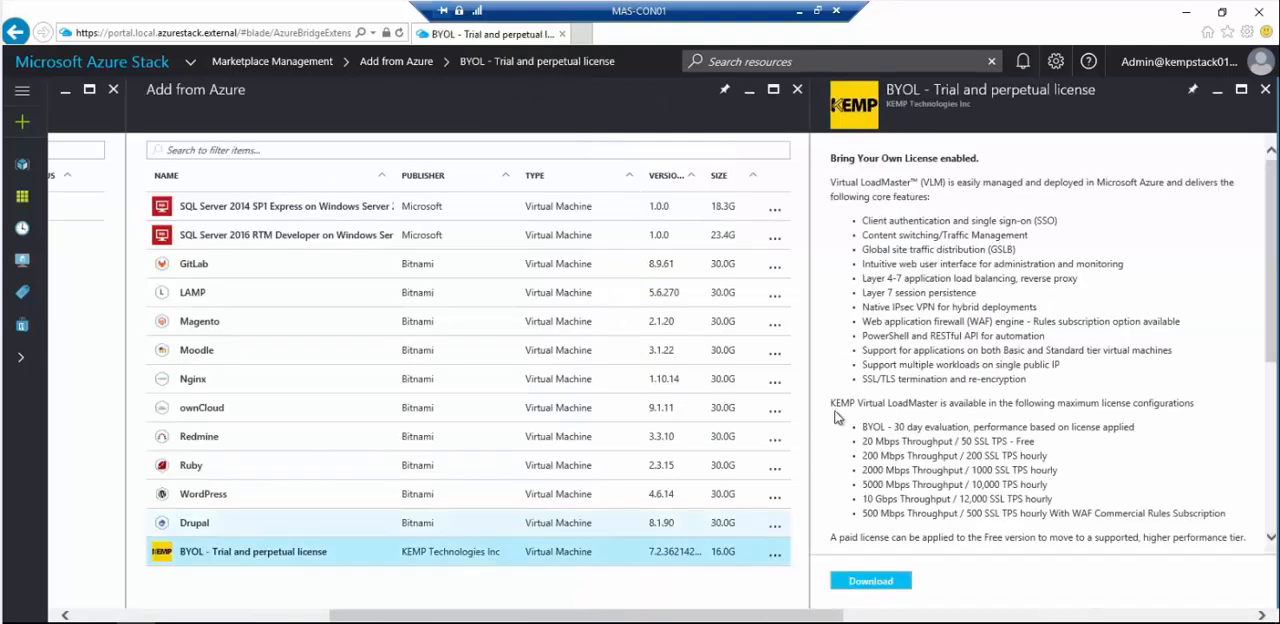
scroll(943, 217, down, 1)
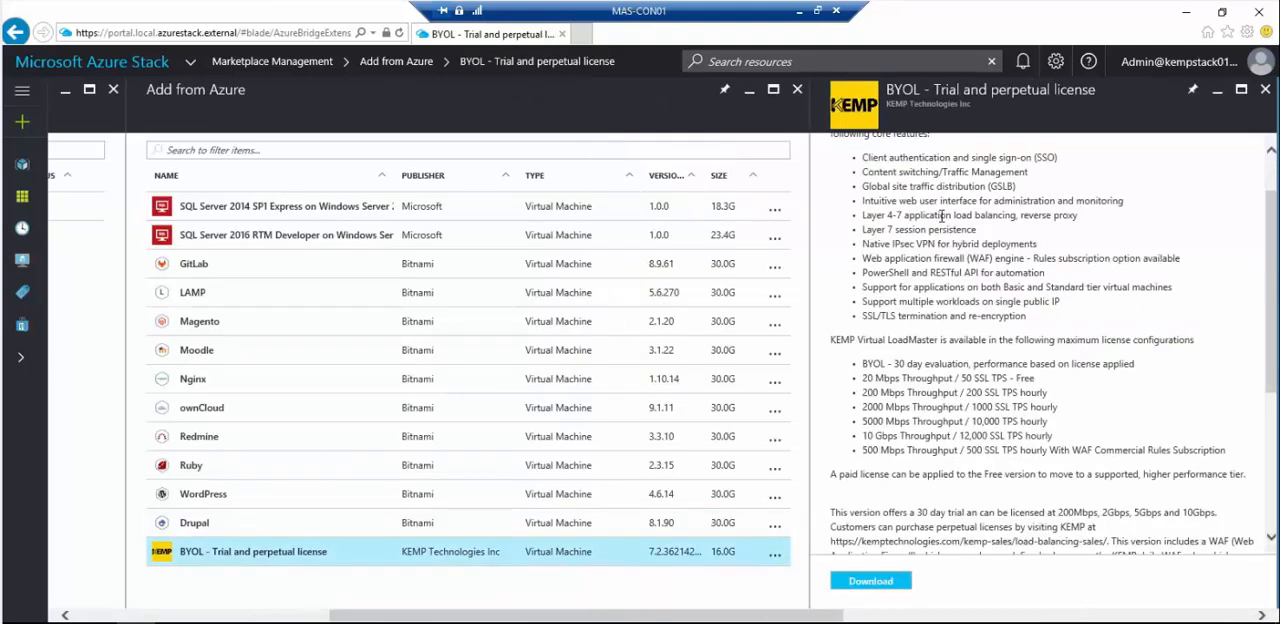
scroll(942, 216, down, 3)
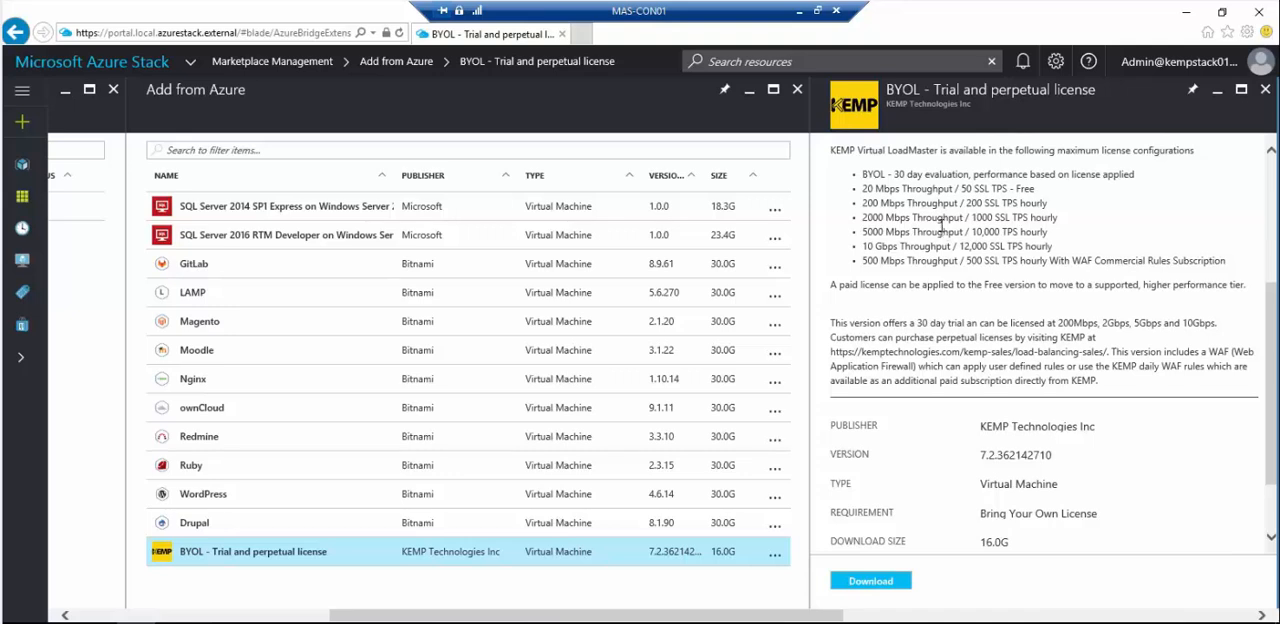
scroll(942, 228, down, 2)
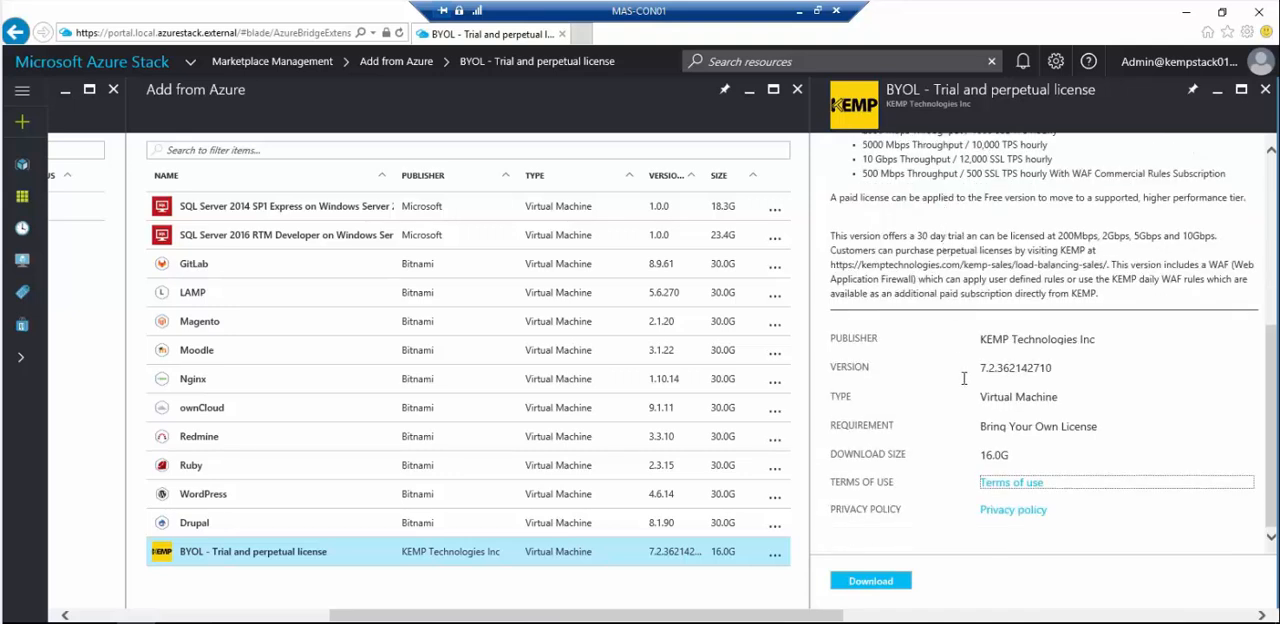
click(880, 590)
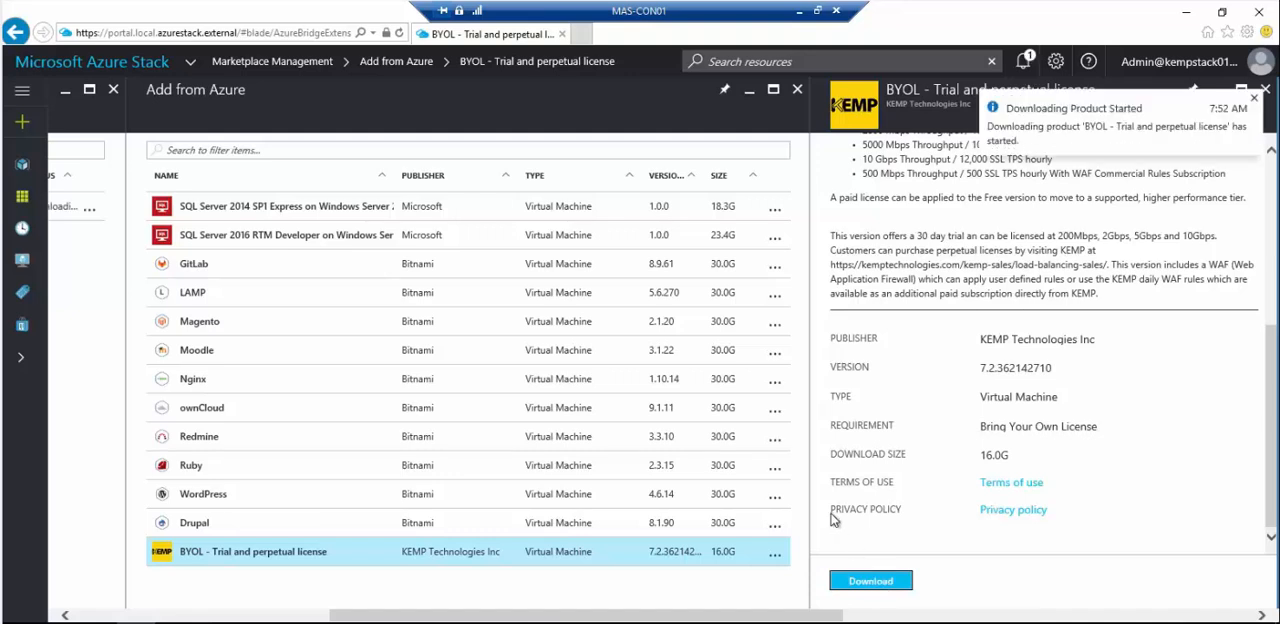
- Close the product details, the Azure item list and Marketplace Management to return to the dashboard
click(1266, 90)
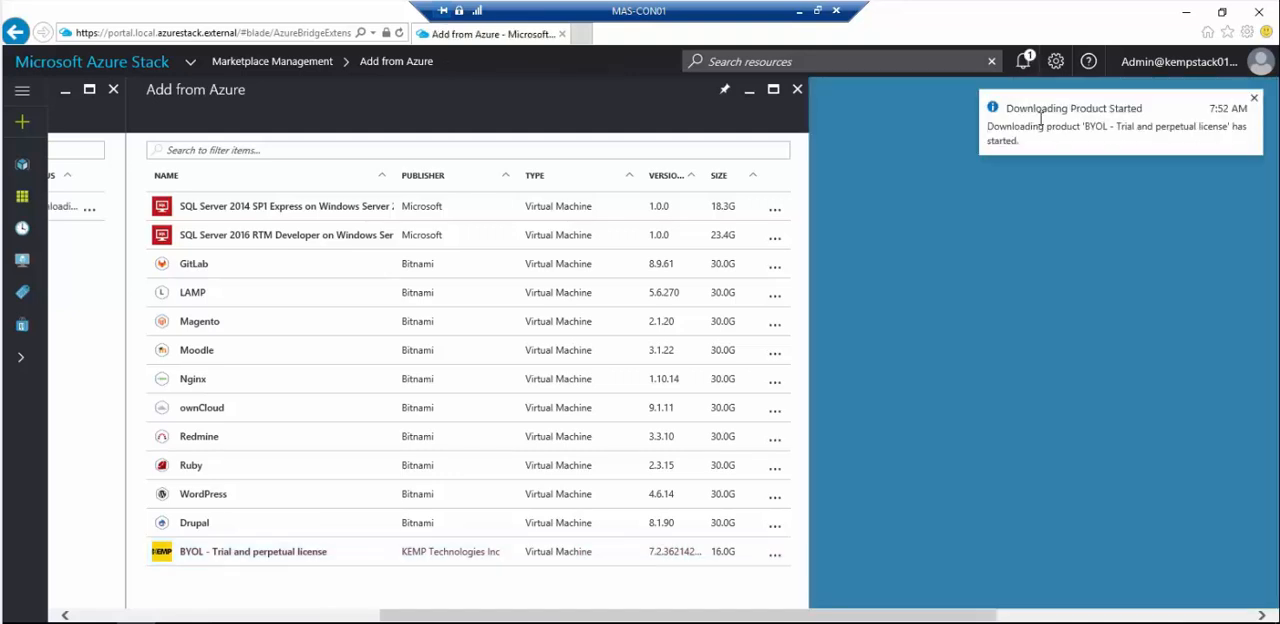
click(797, 97)
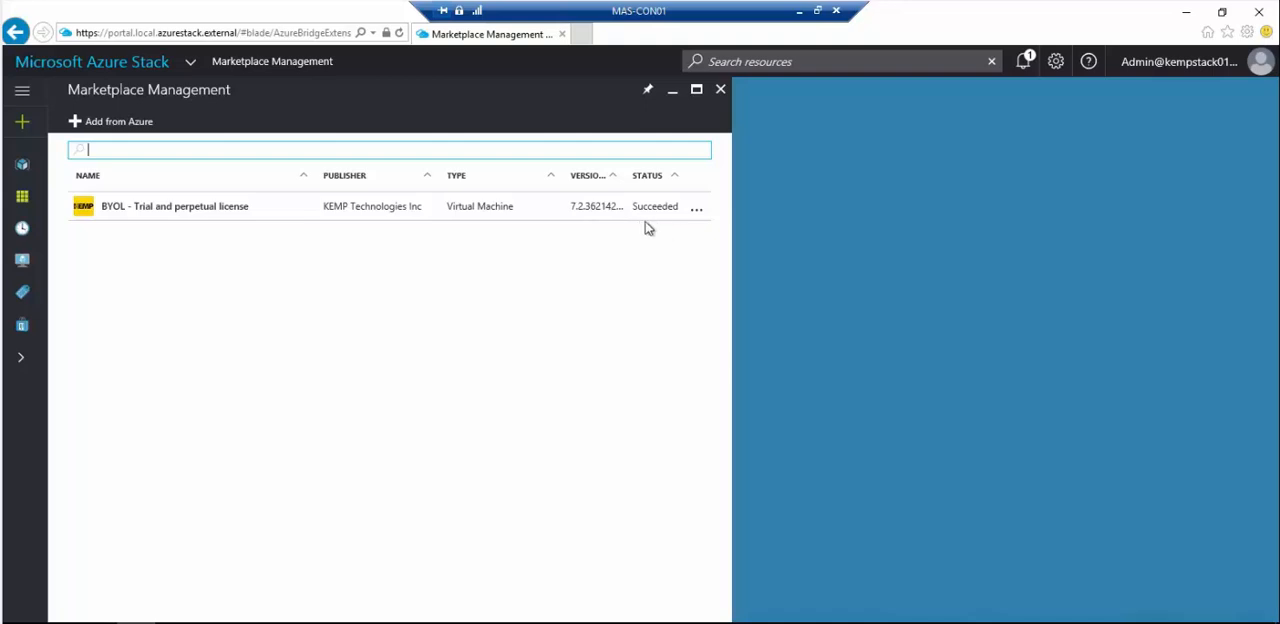
click(720, 91)
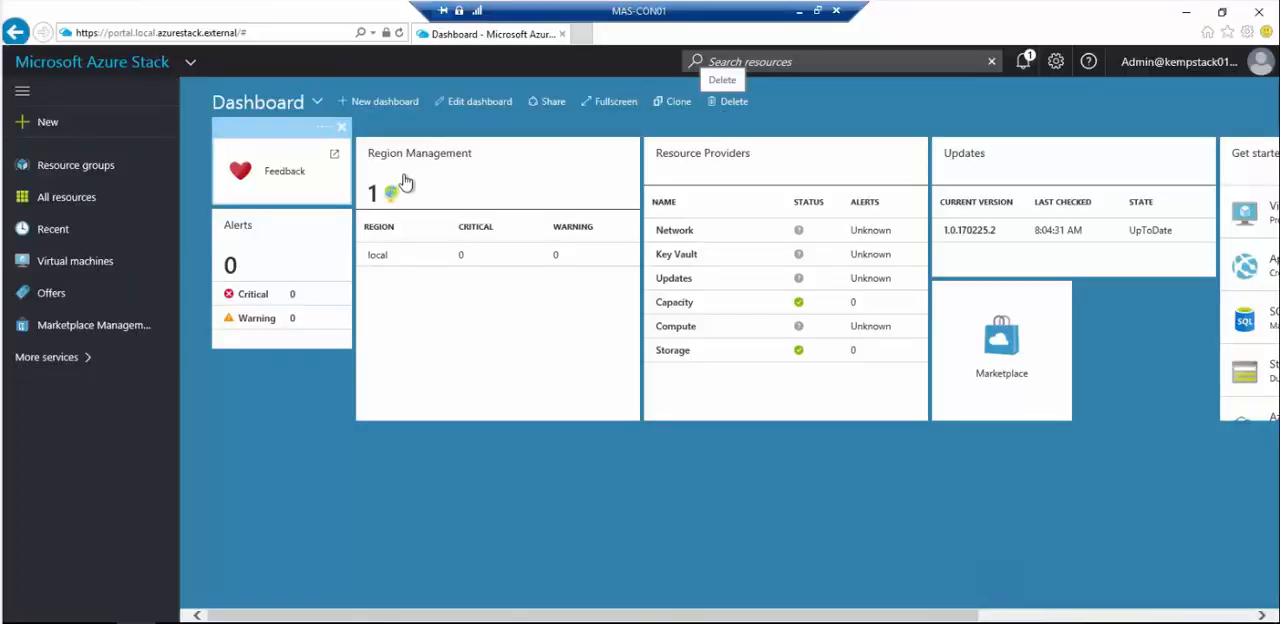
- Start creating a virtual machine from the KEMP "BYOL - Trial and perpetual license" item in the Networking marketplace category
click(58, 130)
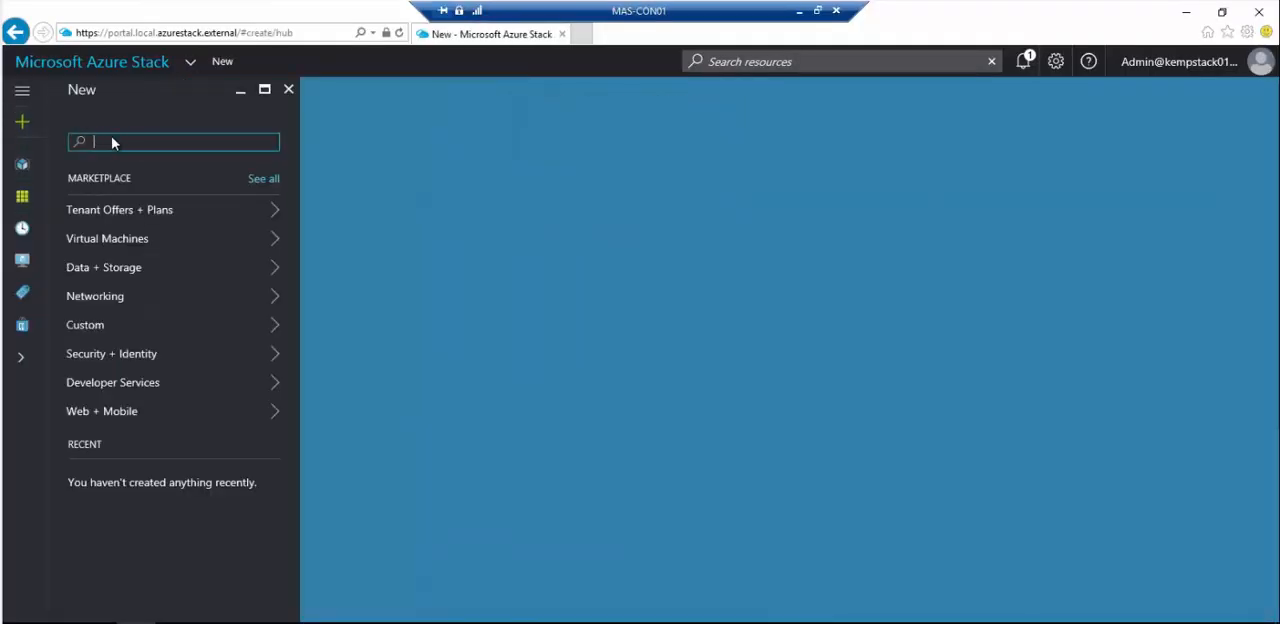
click(176, 303)
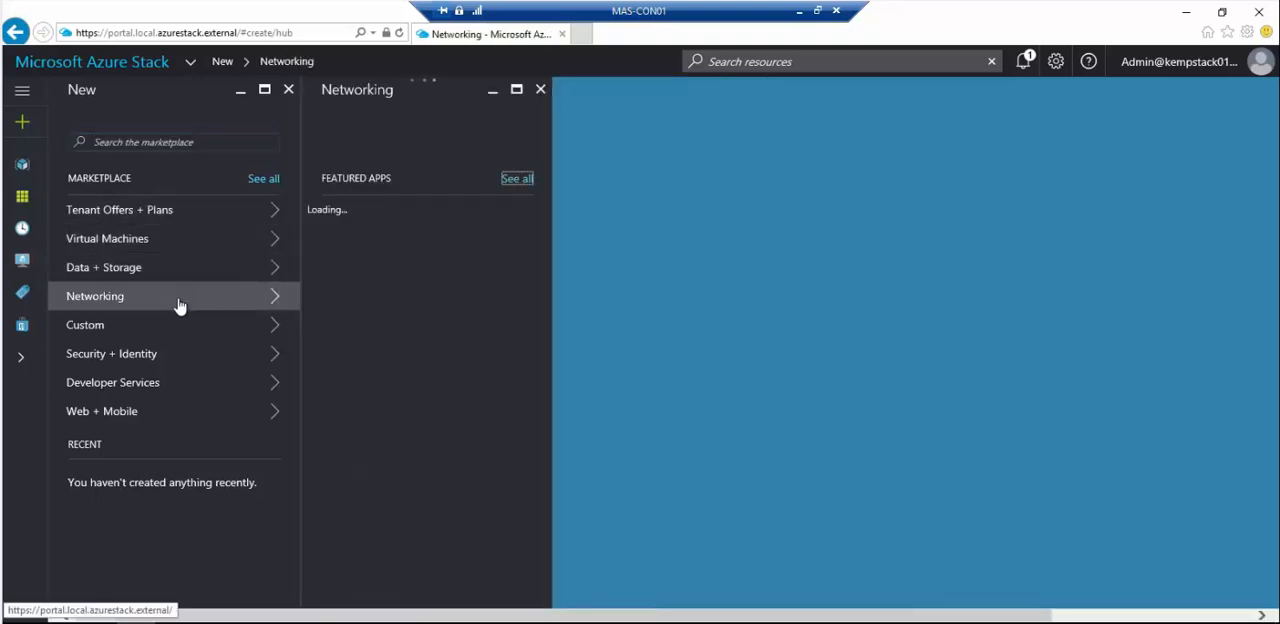
scroll(455, 380, down, 5)
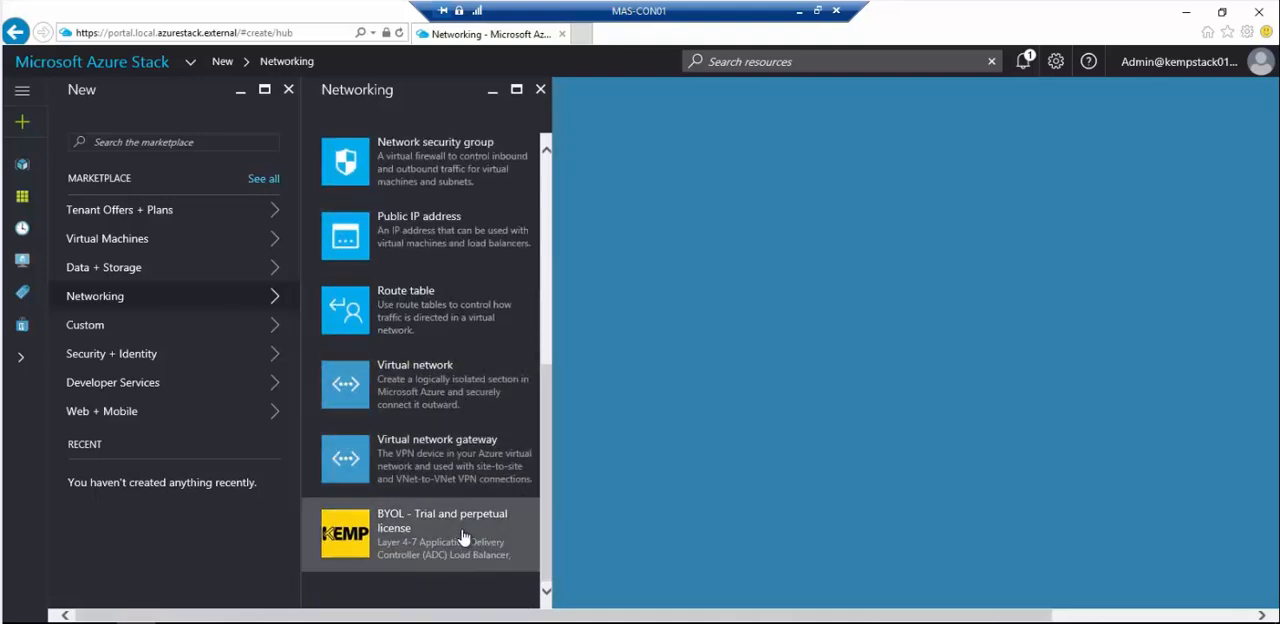
click(463, 538)
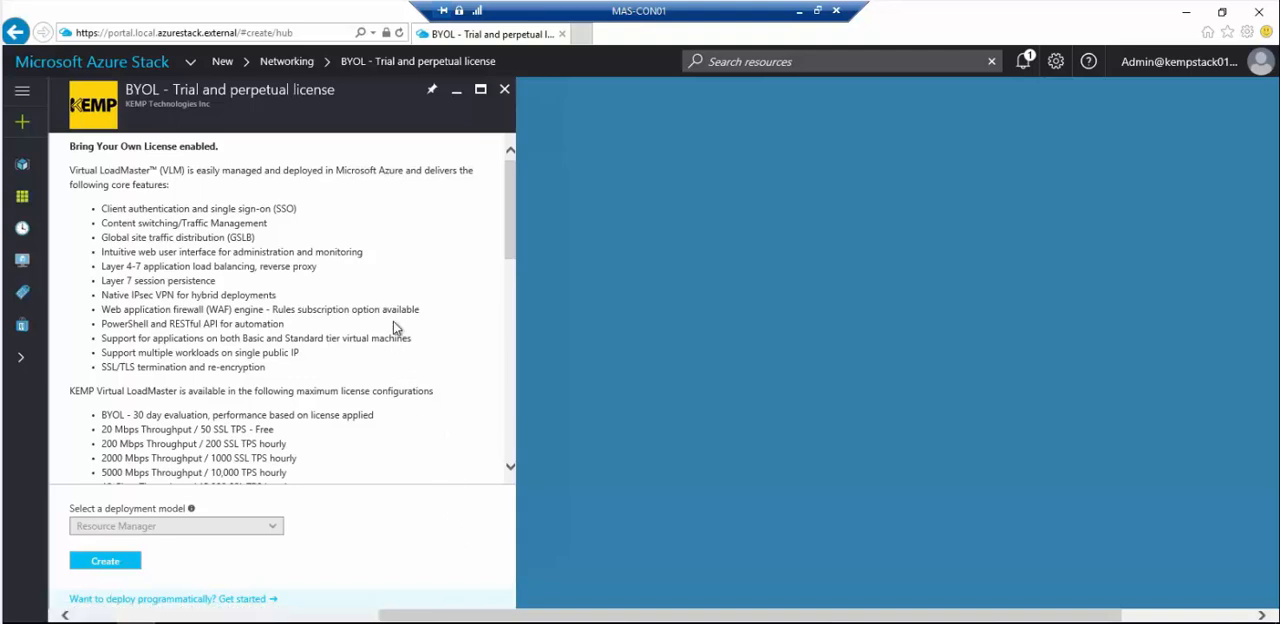
scroll(395, 330, down, 5)
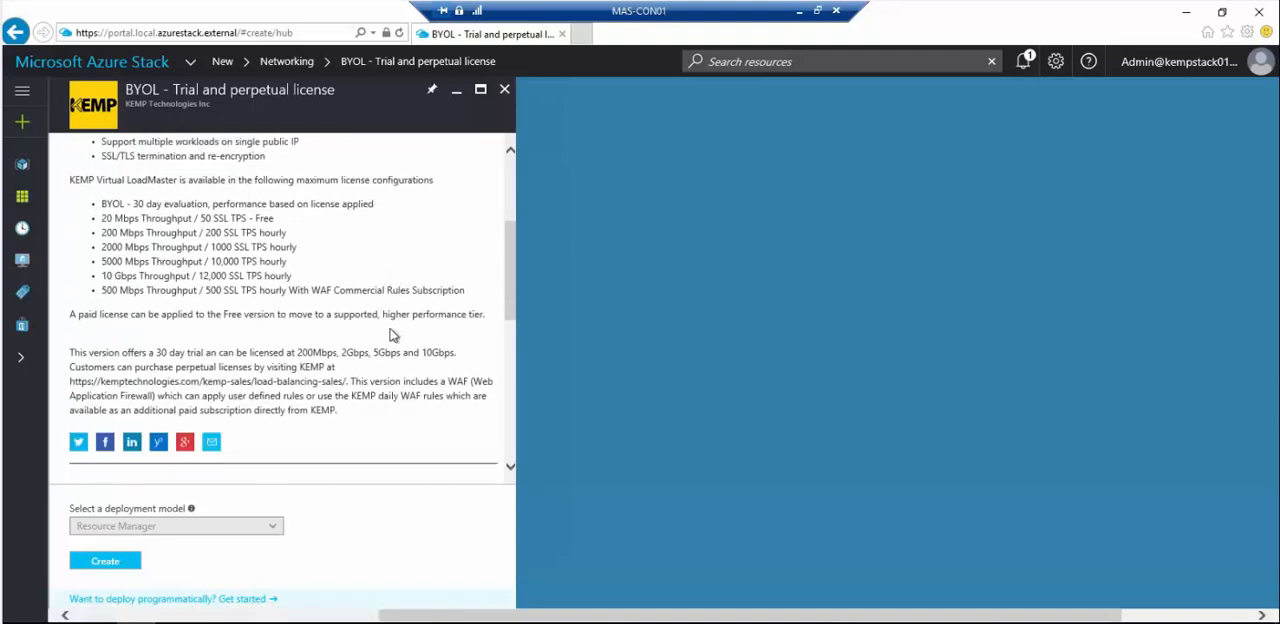
scroll(393, 335, down, 5)
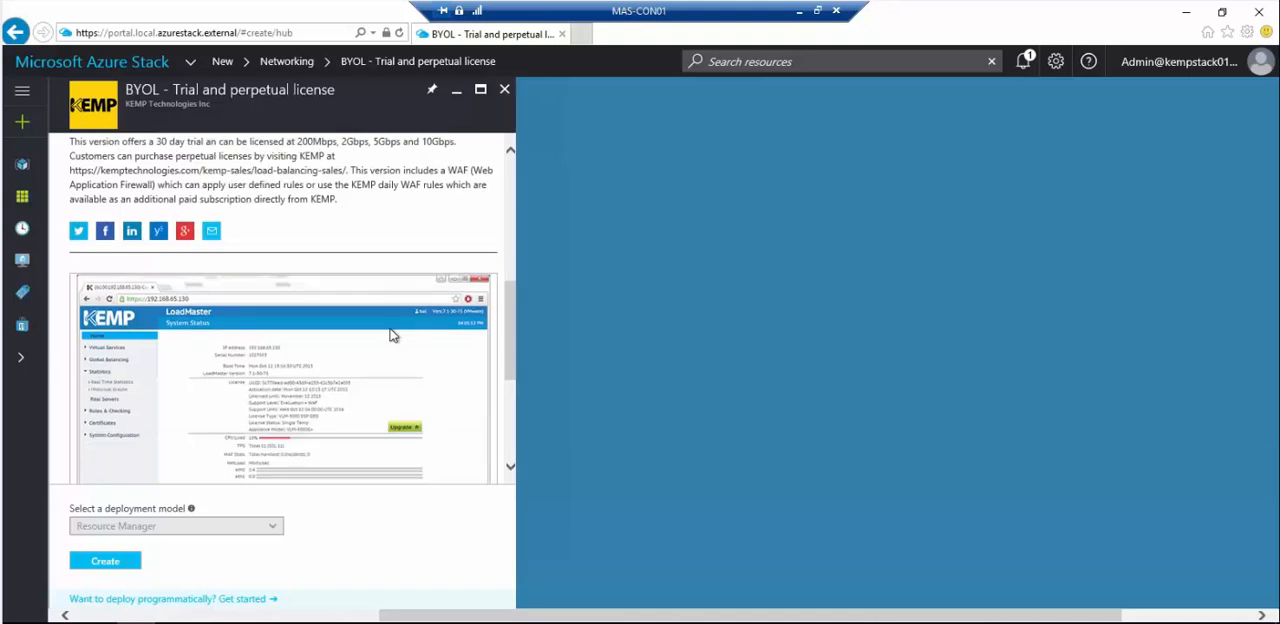
scroll(393, 335, down, 6)
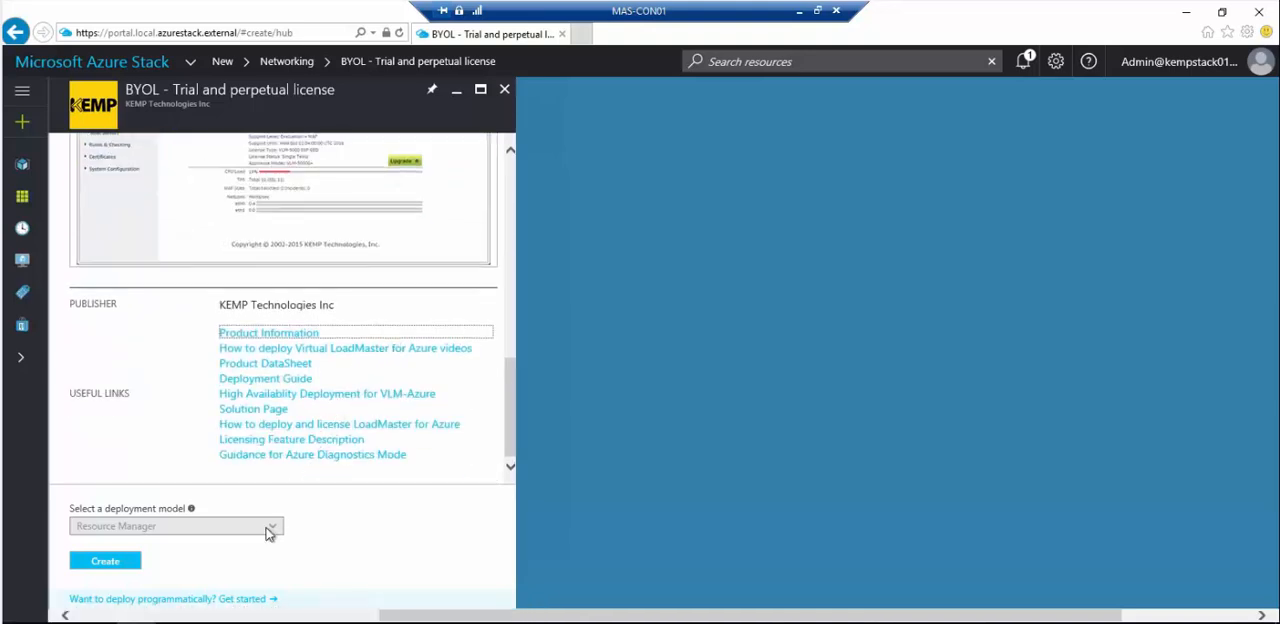
click(120, 568)
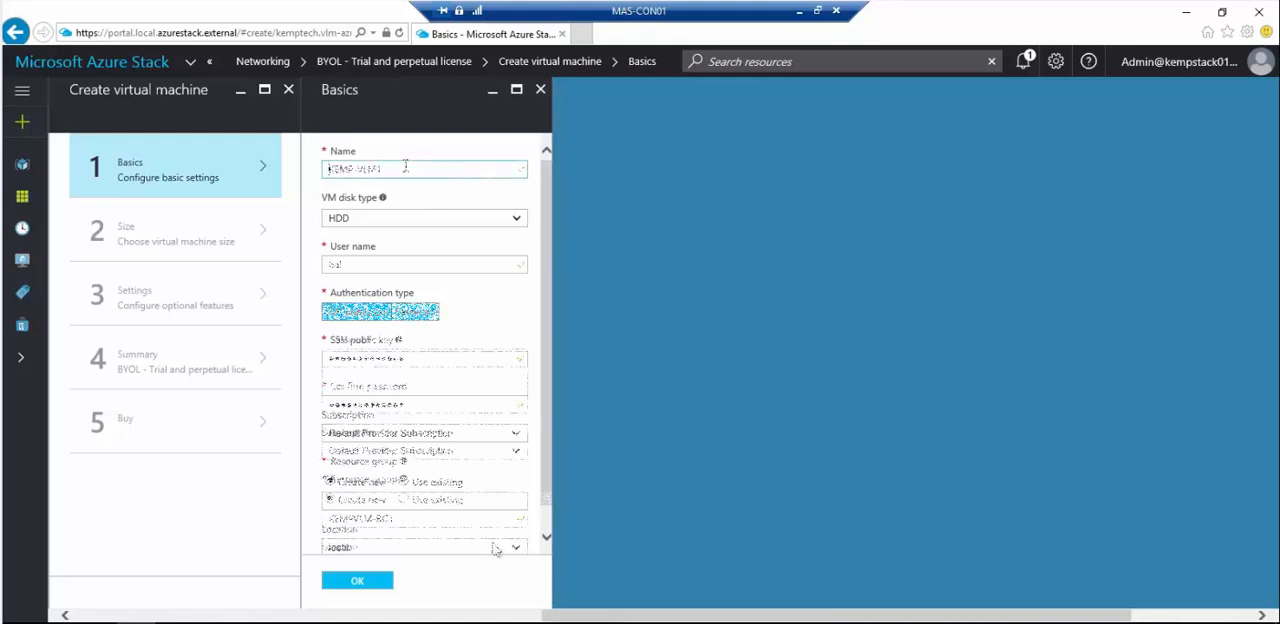
- Complete the virtual machine's basic settings with user name bal, password authentication, the account password and new resource group KEMPVLM-RG1
scroll(490, 545, down, 2)
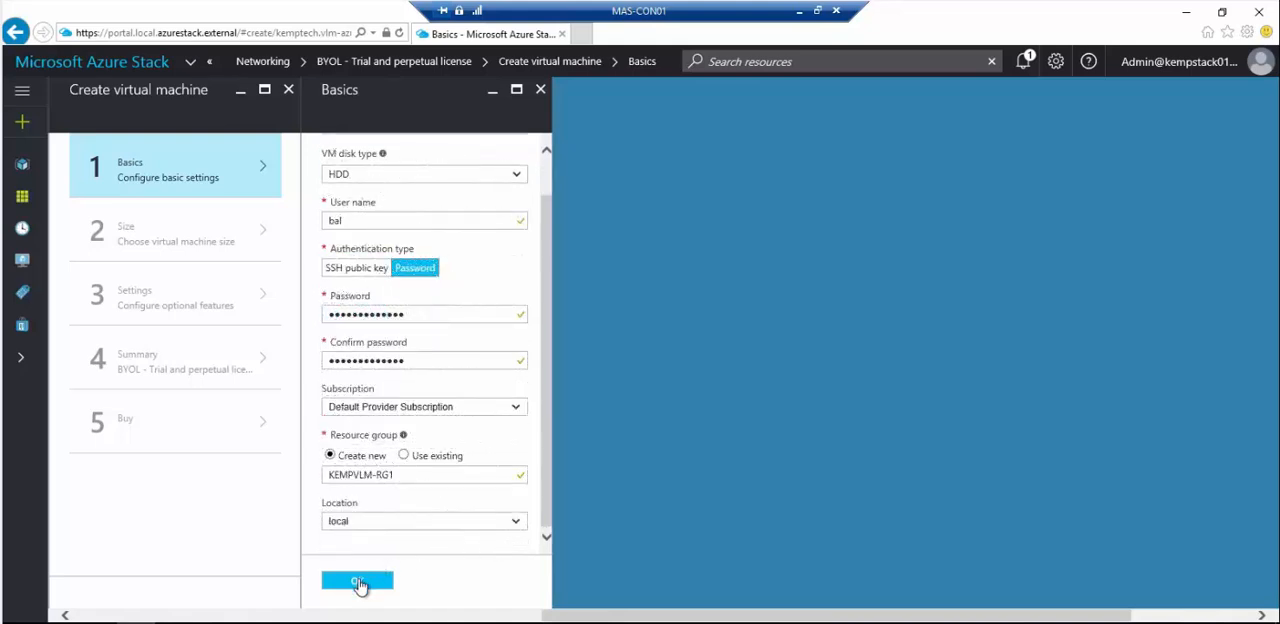
click(358, 582)
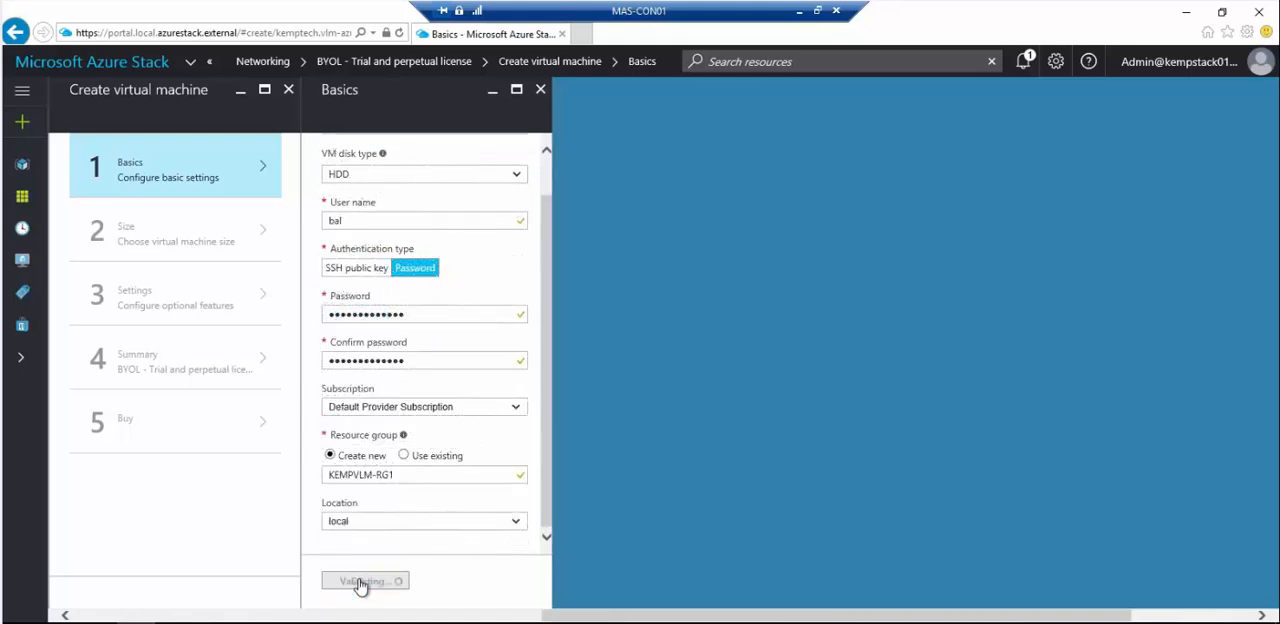
- Choose the A2 Standard size with 2 cores and 3.5 GB for the virtual machine
scroll(571, 305, down, 2)
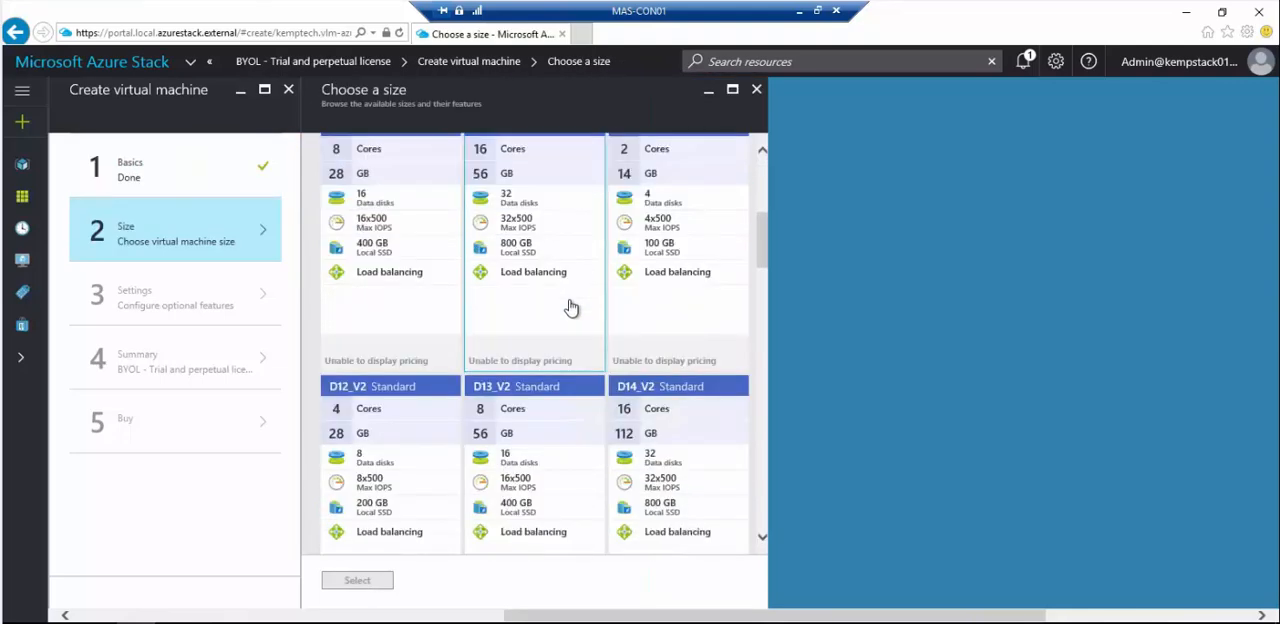
scroll(571, 307, down, 5)
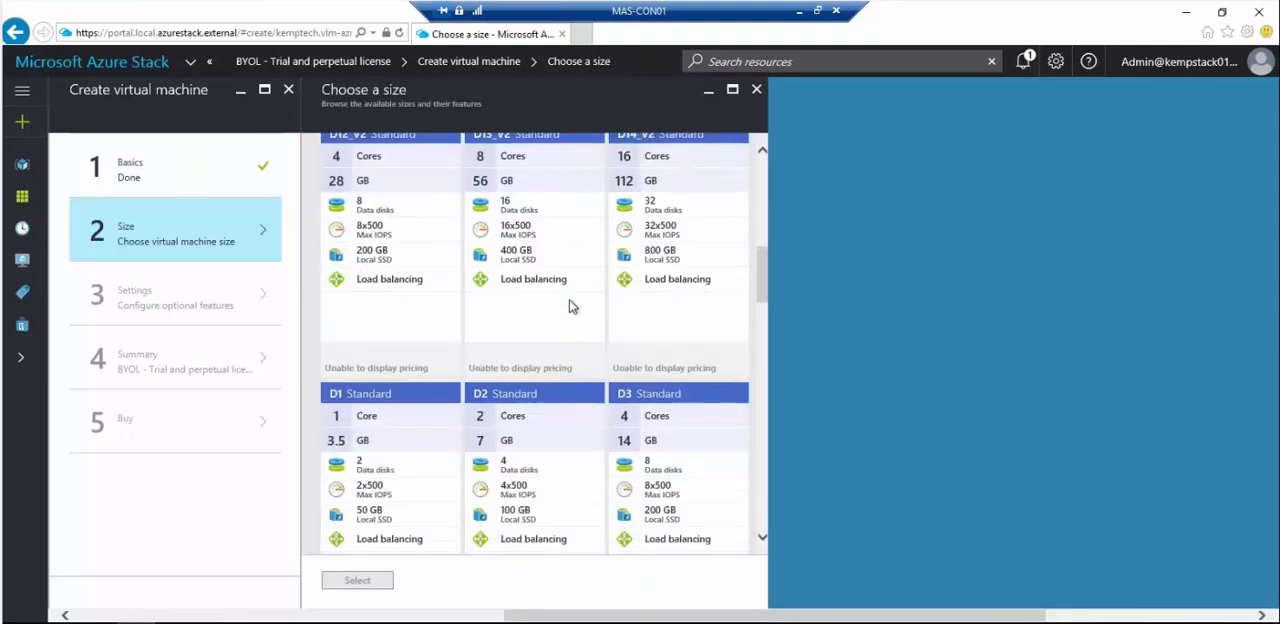
scroll(569, 305, down, 5)
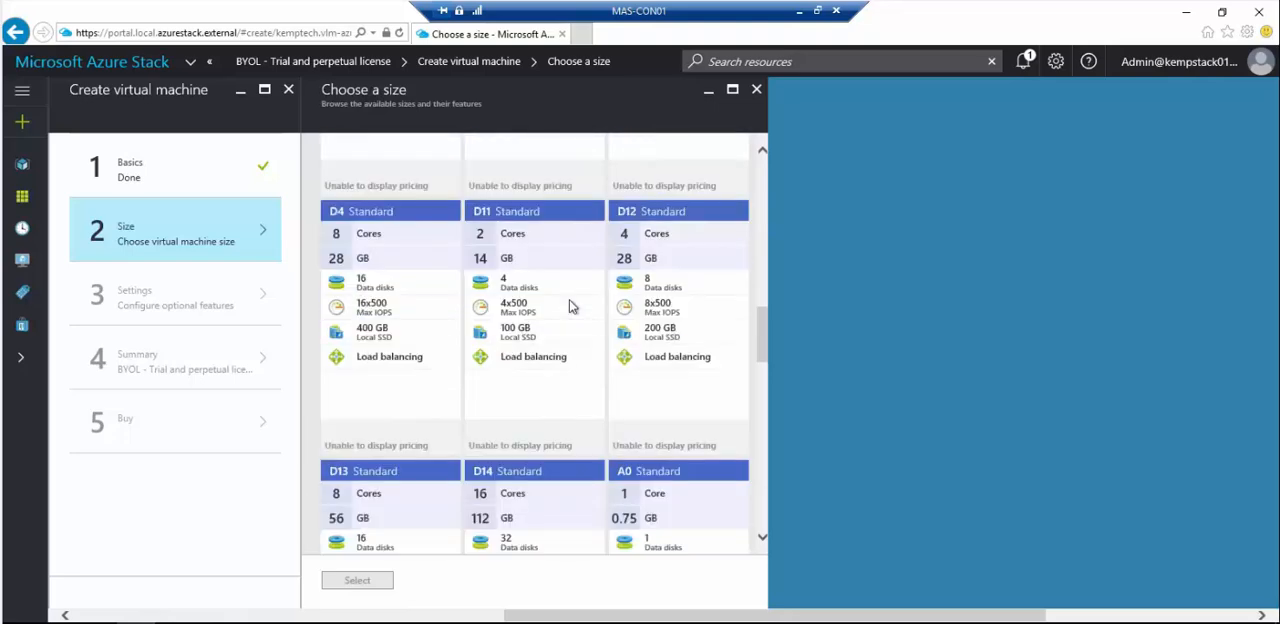
scroll(569, 299, down, 3)
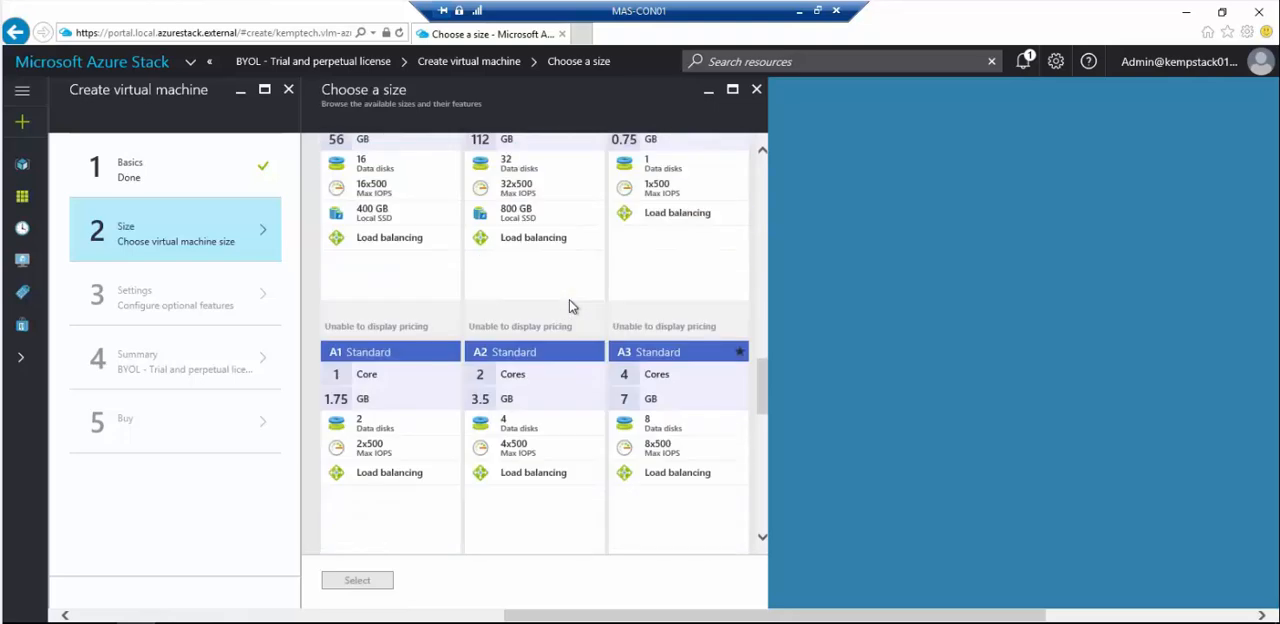
scroll(569, 305, down, 1)
click(556, 317)
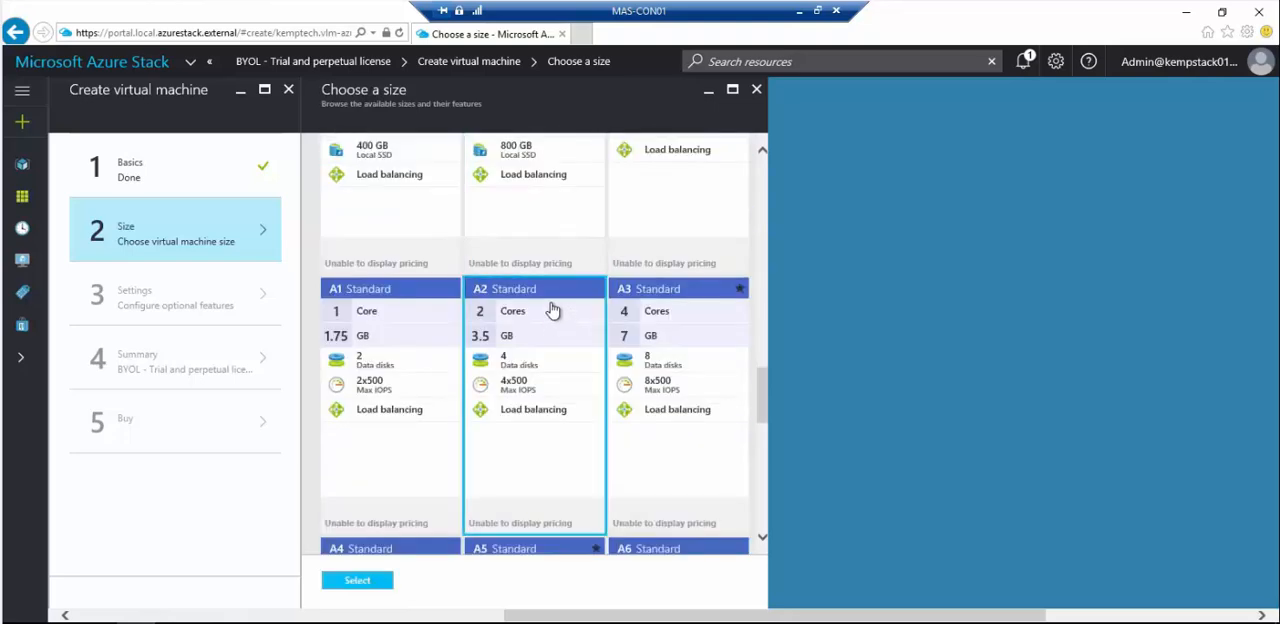
click(358, 582)
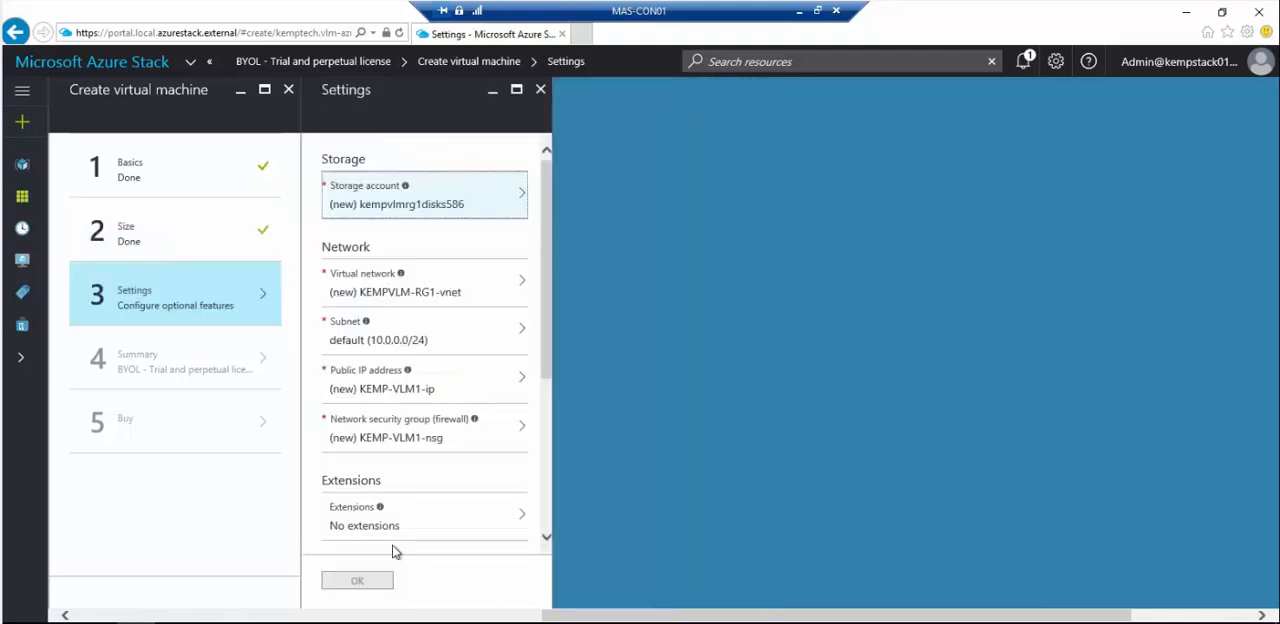
- Complete the optional settings with storage account kempvlmrgdisk, Subnet1 (10.0.10.0/24) and new network security group KEMP-VLM1-nsg
click(500, 441)
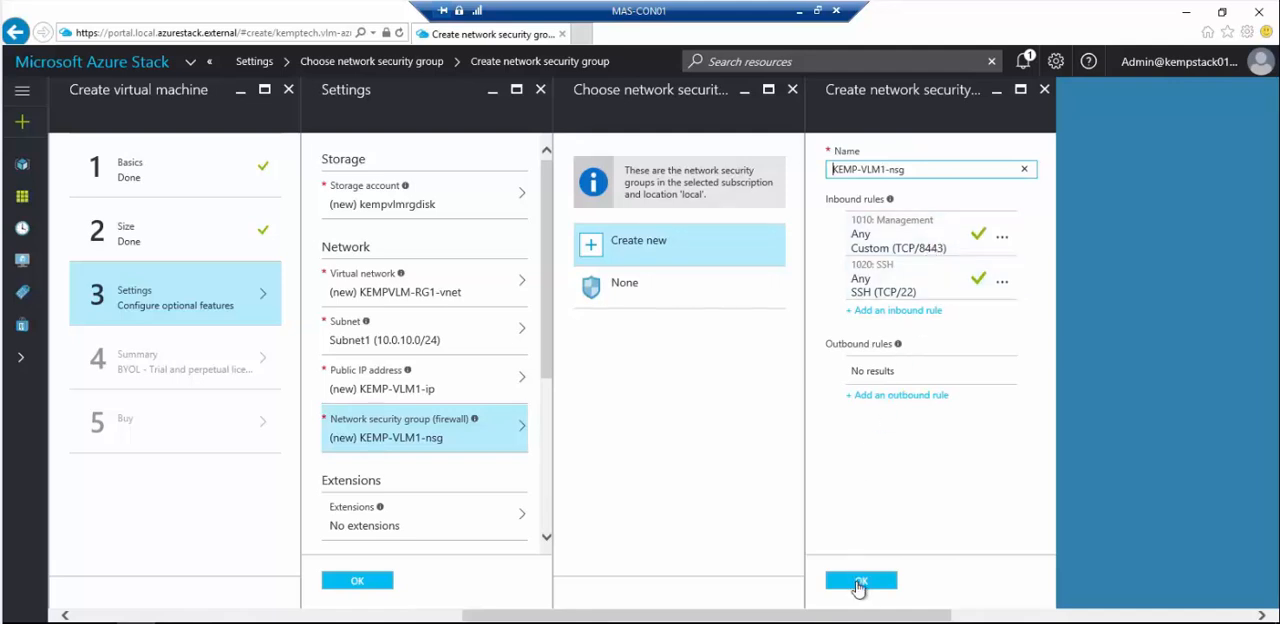
click(858, 579)
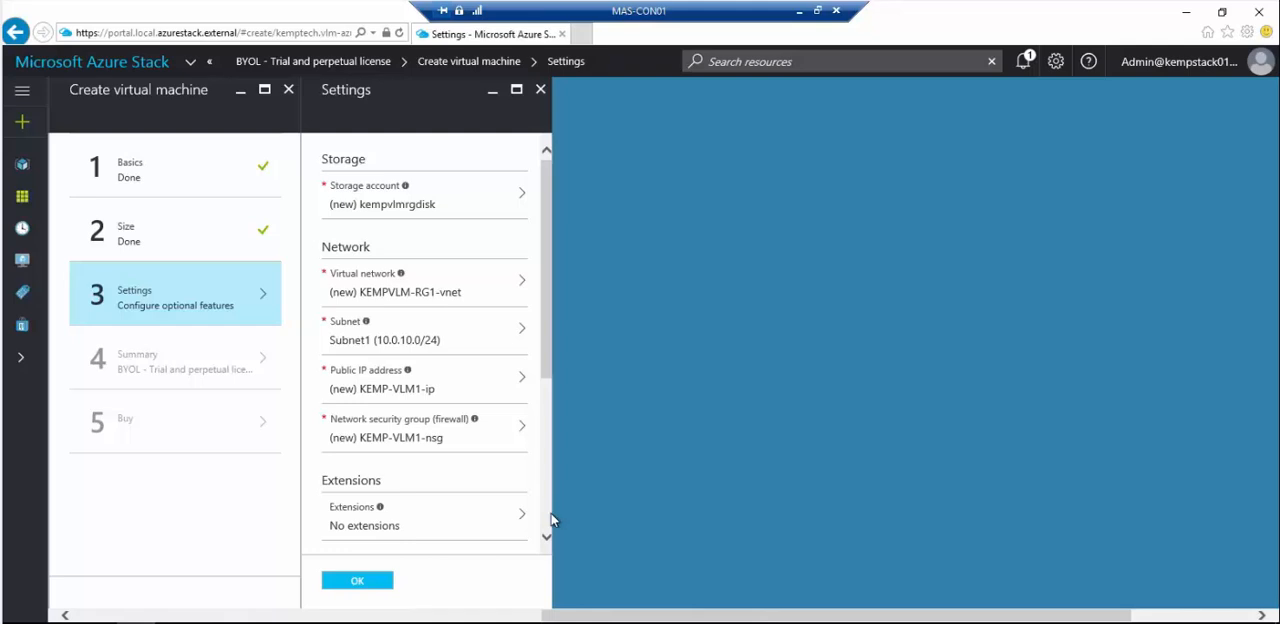
click(372, 588)
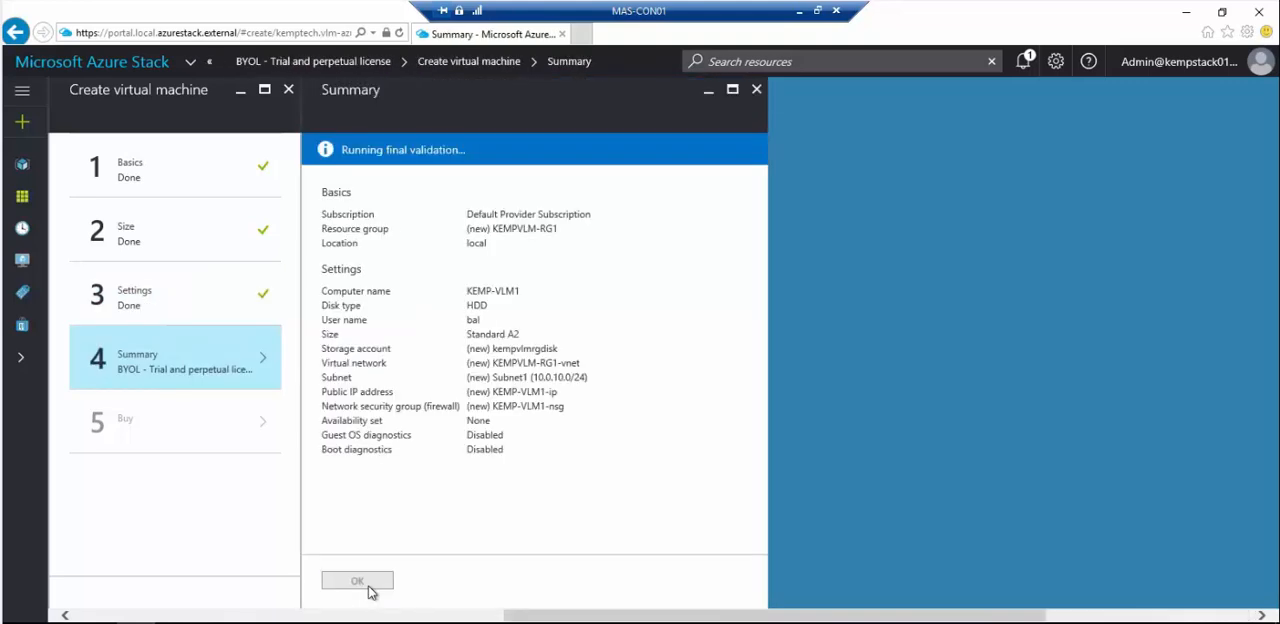
- Accept the virtual machine summary and purchase the KEMP LoadMaster offer to start its deployment
click(368, 588)
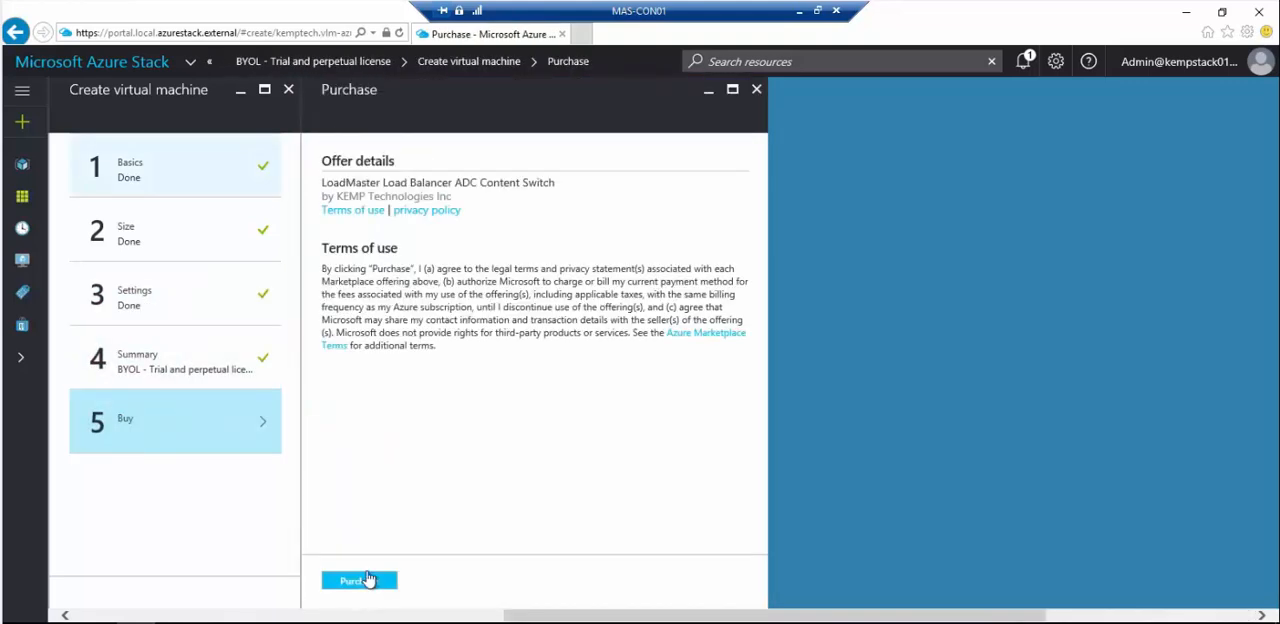
click(364, 585)
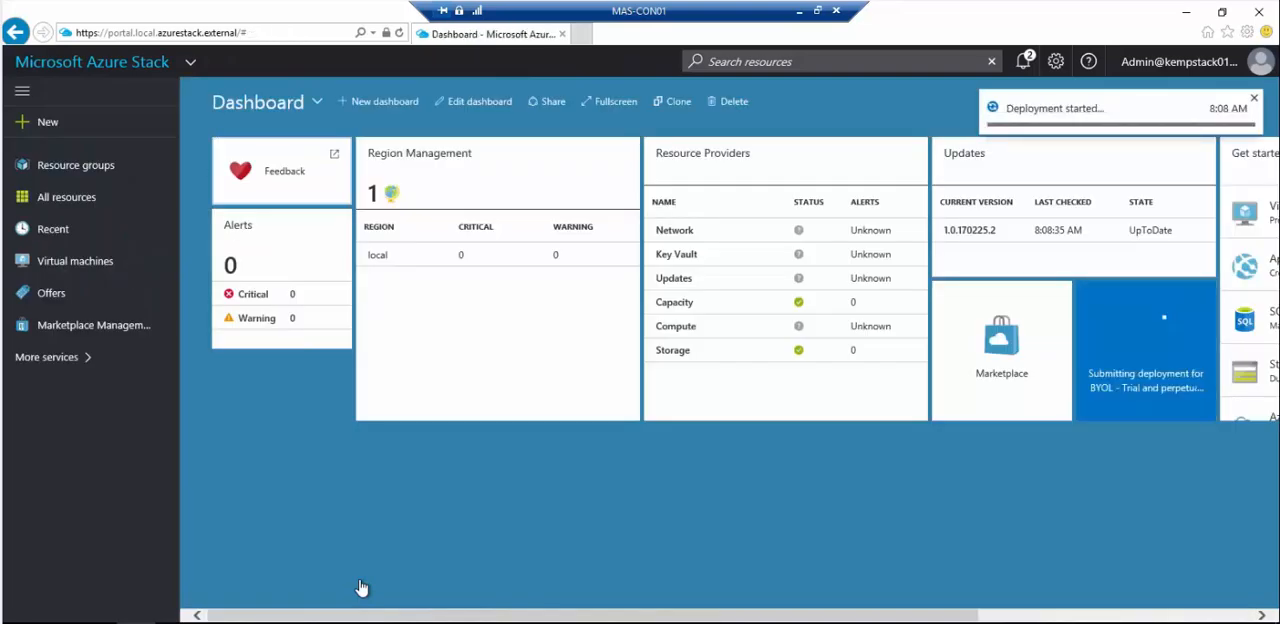